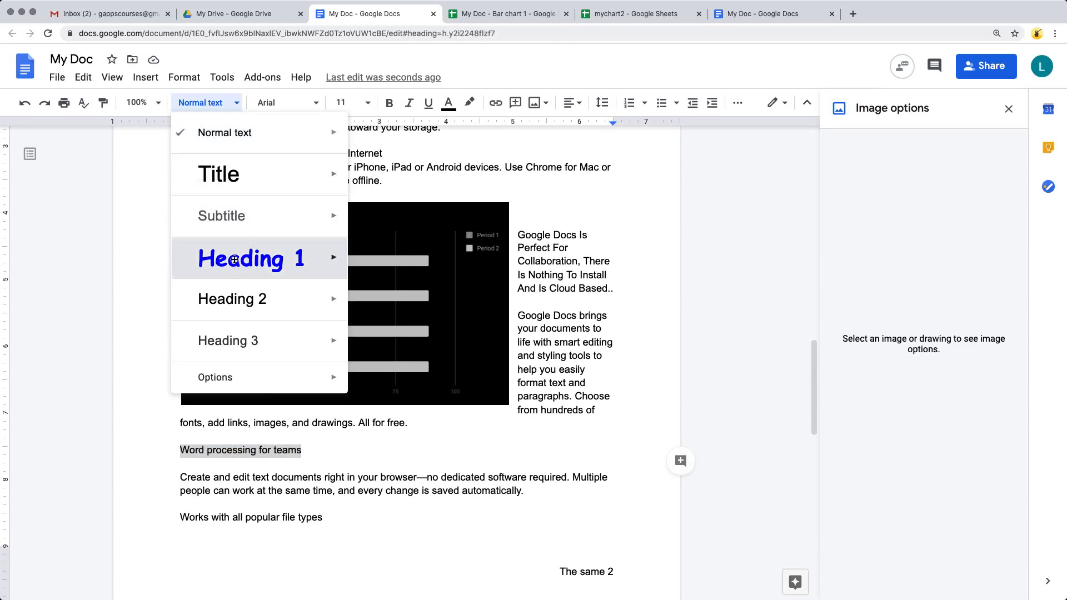
# Step: Apply Heading 1 to "Word processing for teams" below the chart and to "Create and edit text" on page 1
pyautogui.click(234, 257)
pyautogui.scroll(10, 414, 303)
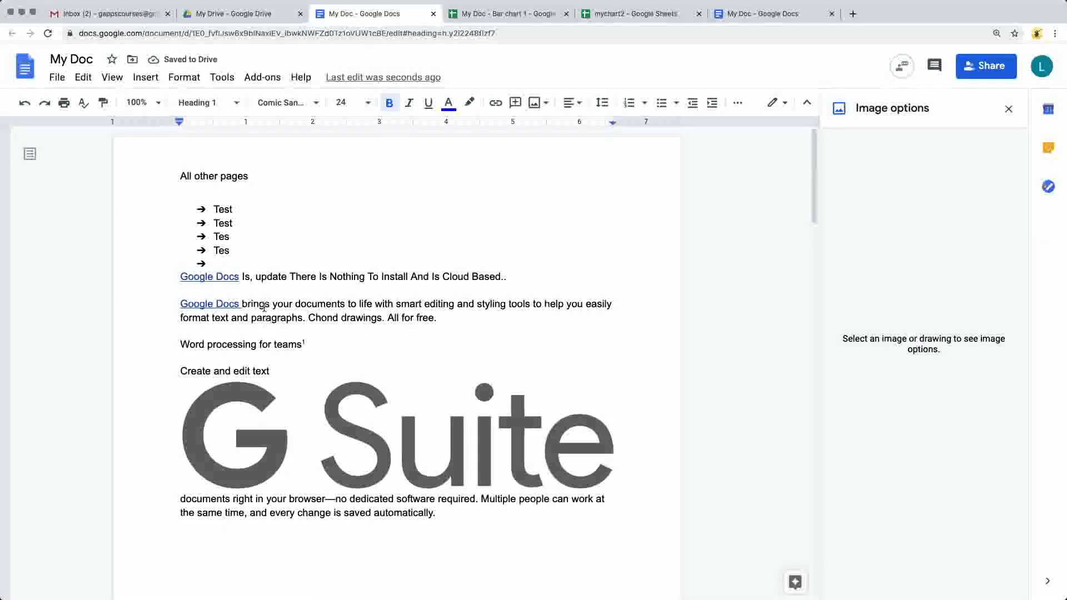
pyautogui.moveTo(316, 348); pyautogui.dragTo(194, 359)
pyautogui.moveTo(286, 371); pyautogui.dragTo(154, 371)
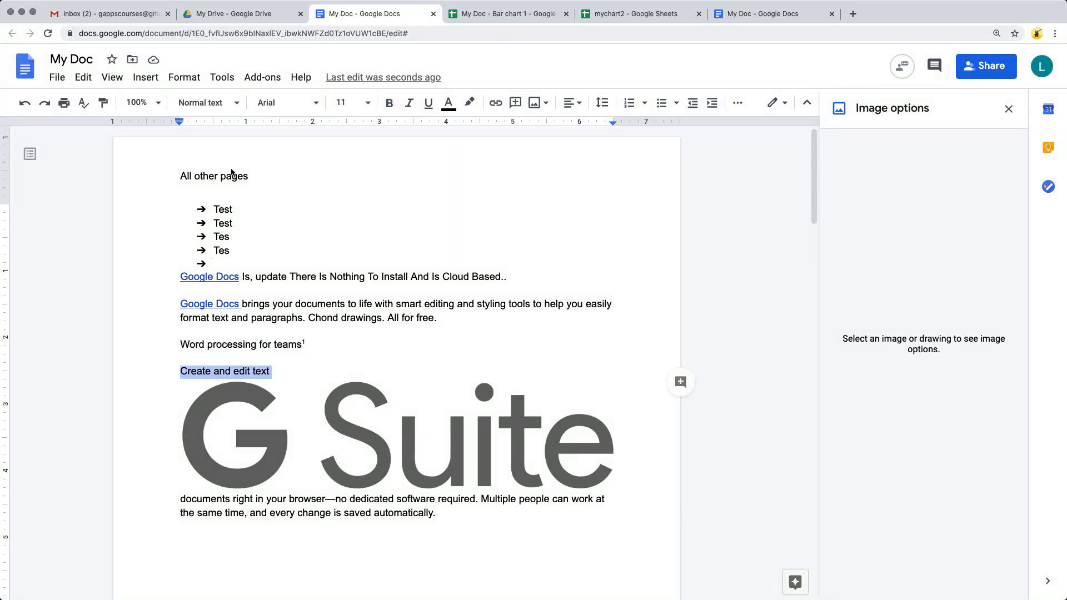
pyautogui.click(207, 102)
pyautogui.click(245, 252)
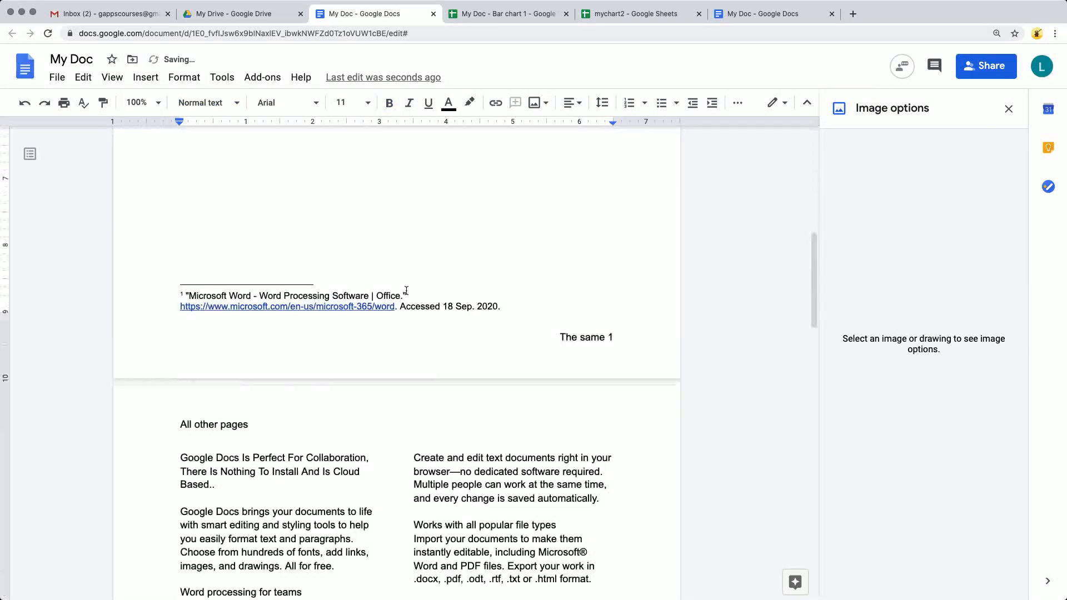
# Step: Apply Heading 1 to the last "Works with all popular file types" line on page 3
pyautogui.scroll(-15, 389, 288)
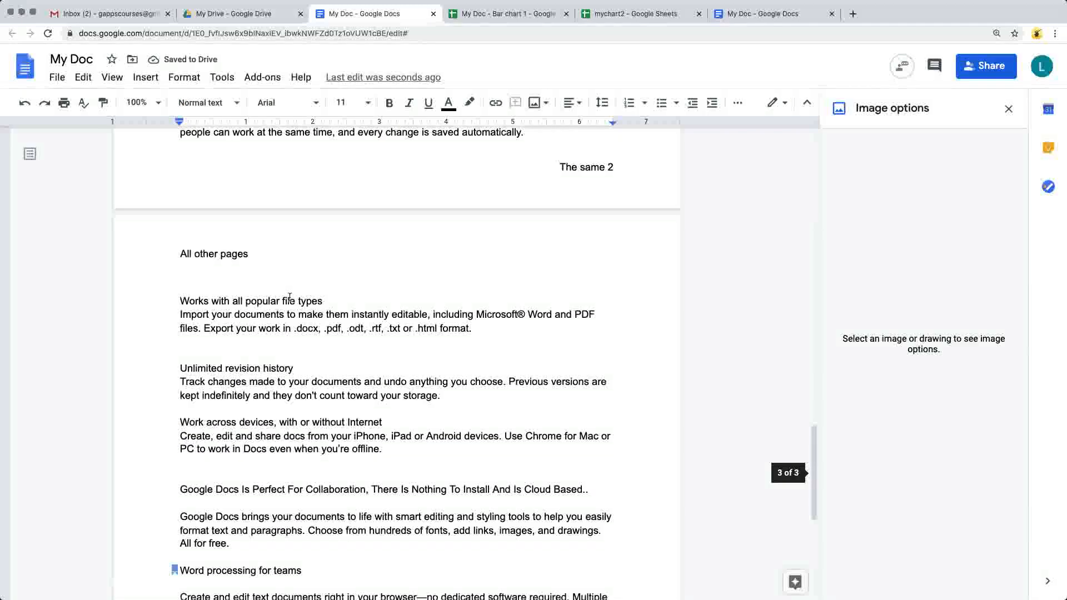
pyautogui.scroll(-4, 290, 298)
pyautogui.tripleClick(331, 426)
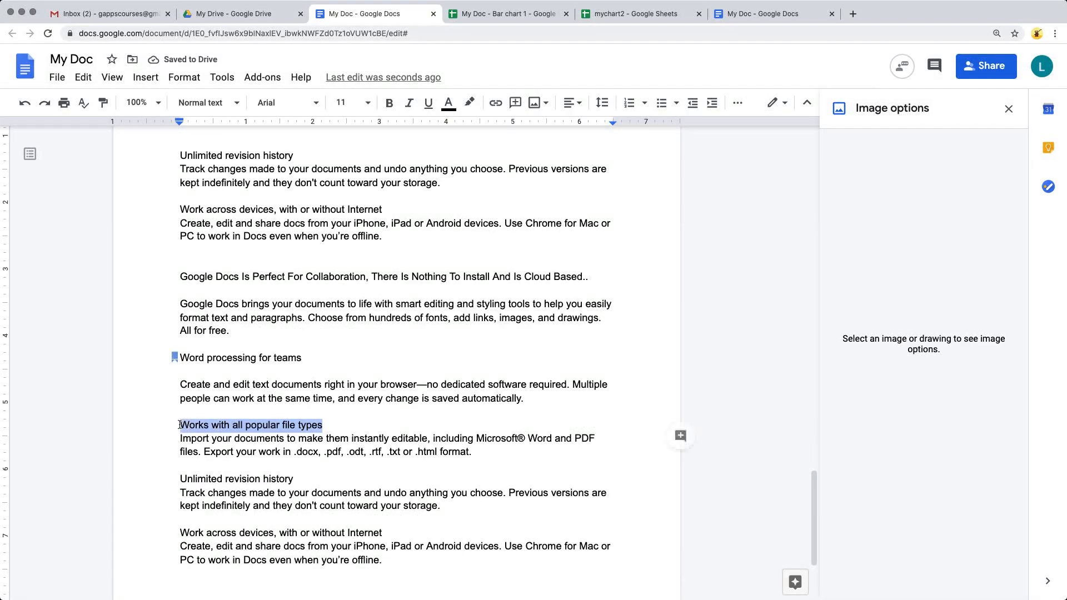
pyautogui.click(206, 103)
pyautogui.click(221, 258)
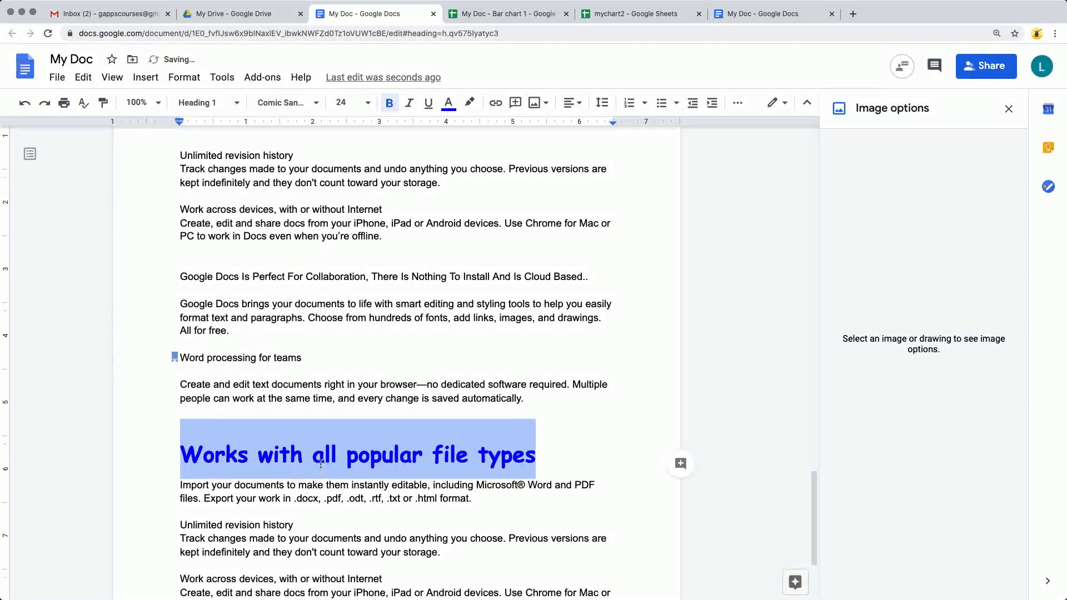
# Step: Copy the text from the "Works with all popular file types" section and paste it repeatedly at the end of the document
pyautogui.scroll(-3, 357, 388)
pyautogui.moveTo(382, 466); pyautogui.dragTo(80, 235)
pyautogui.click(407, 465)
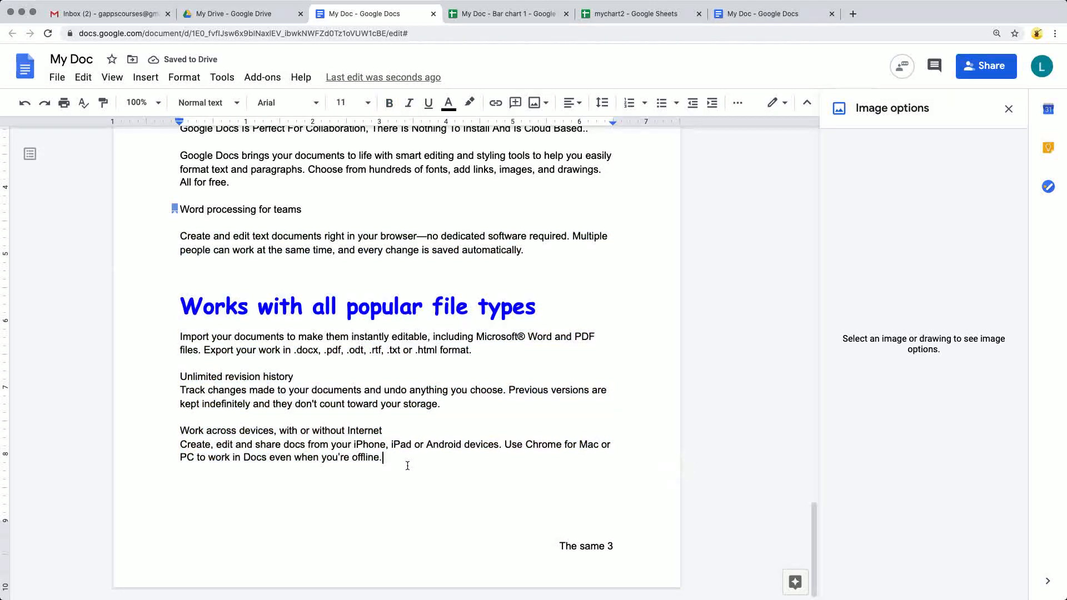
pyautogui.hotkey('ctrl', 'v')
pyautogui.hotkey('ctrl', 'v')
pyautogui.hotkey('ctrl', 'v')
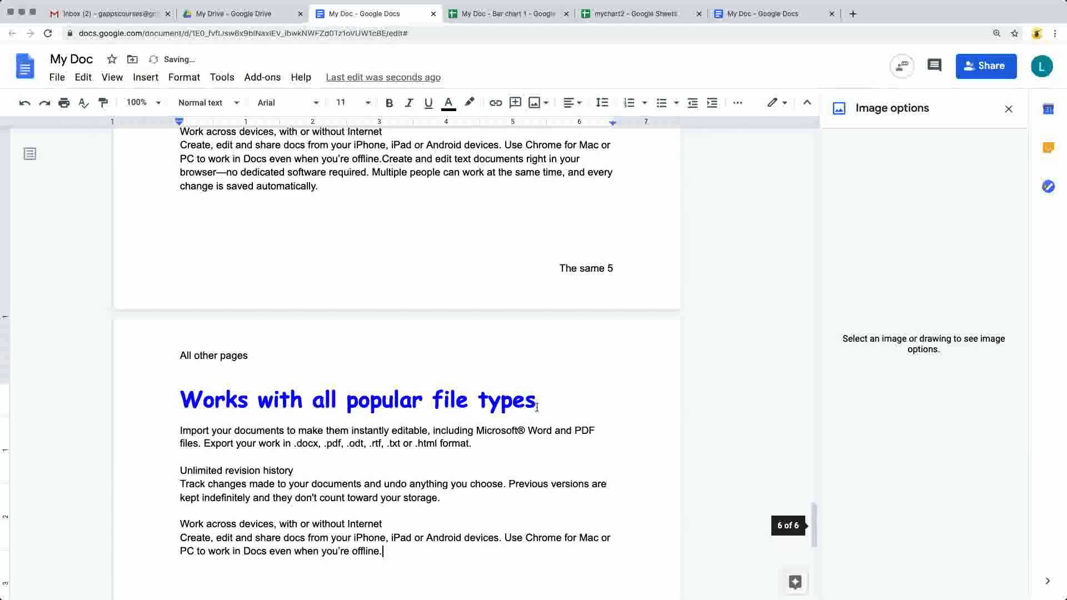
# Step: Replace the text of the last "Works with all popular file types" heading with "test"
pyautogui.moveTo(536, 407); pyautogui.dragTo(178, 401)
pyautogui.write('test')
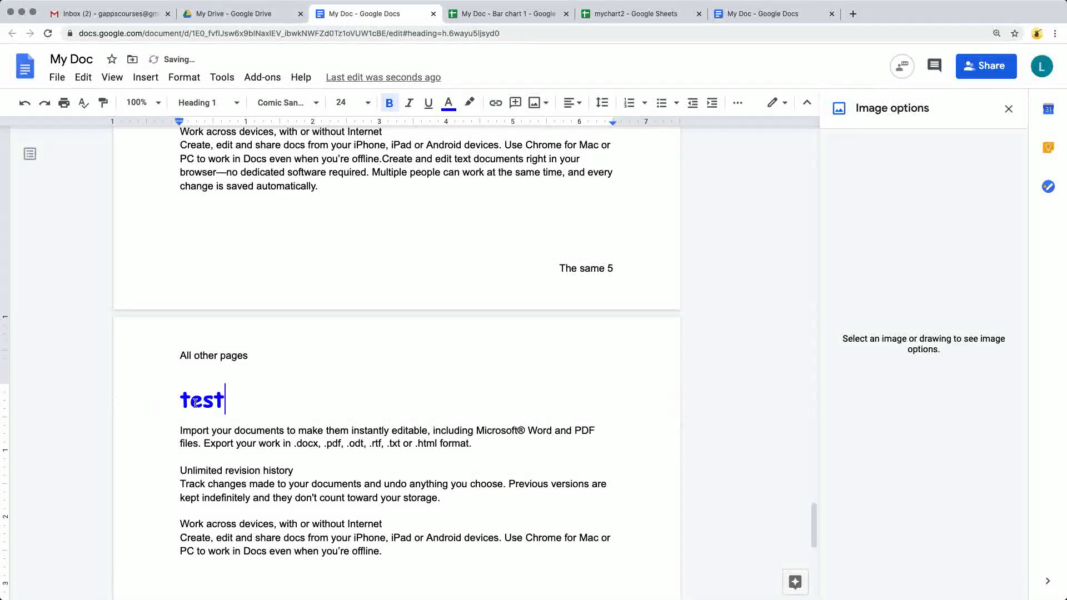
pyautogui.hotkey('ctrl', 'z')
# Step: Shorten the heading above "test" to "Works" and the one before it to "popular file types"
pyautogui.moveTo(549, 364); pyautogui.dragTo(244, 365)
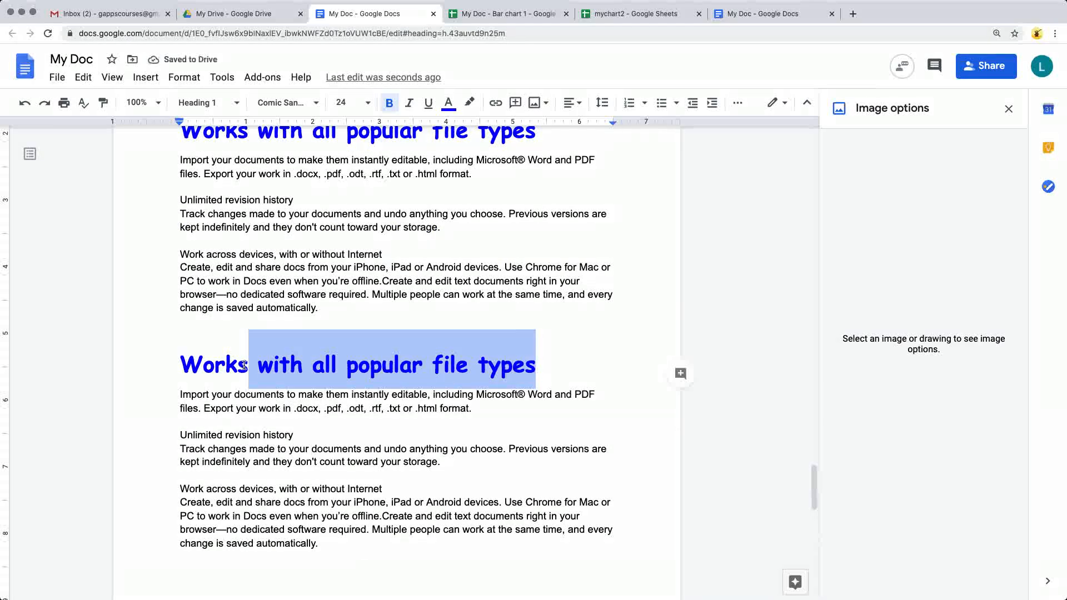
pyautogui.hotkey('ctrl', 'x')
pyautogui.scroll(4, 321, 296)
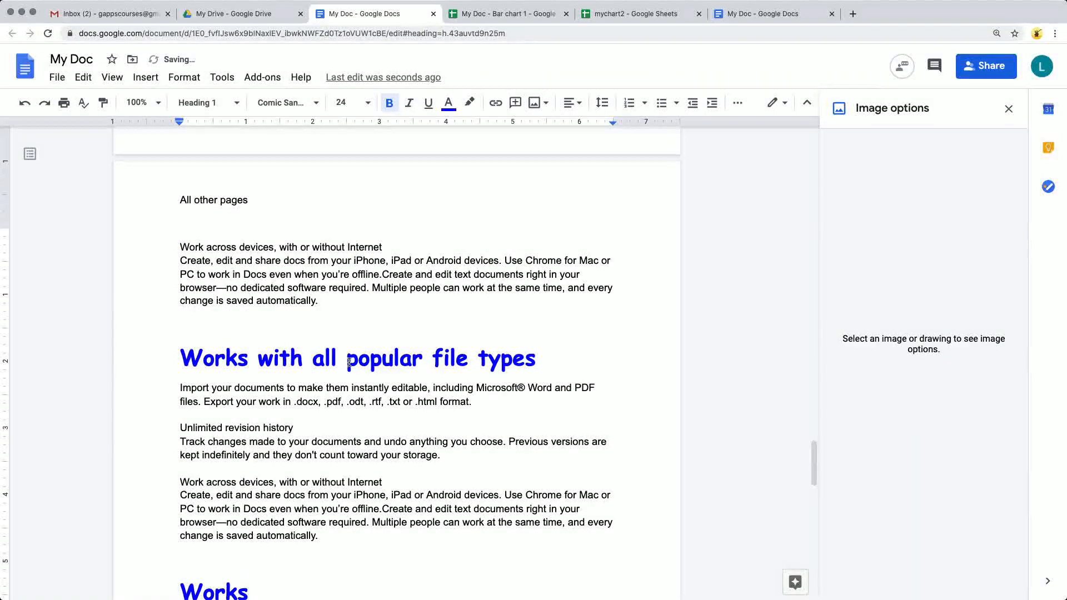
pyautogui.moveTo(345, 361); pyautogui.dragTo(141, 361)
pyautogui.hotkey('ctrl', 'z')
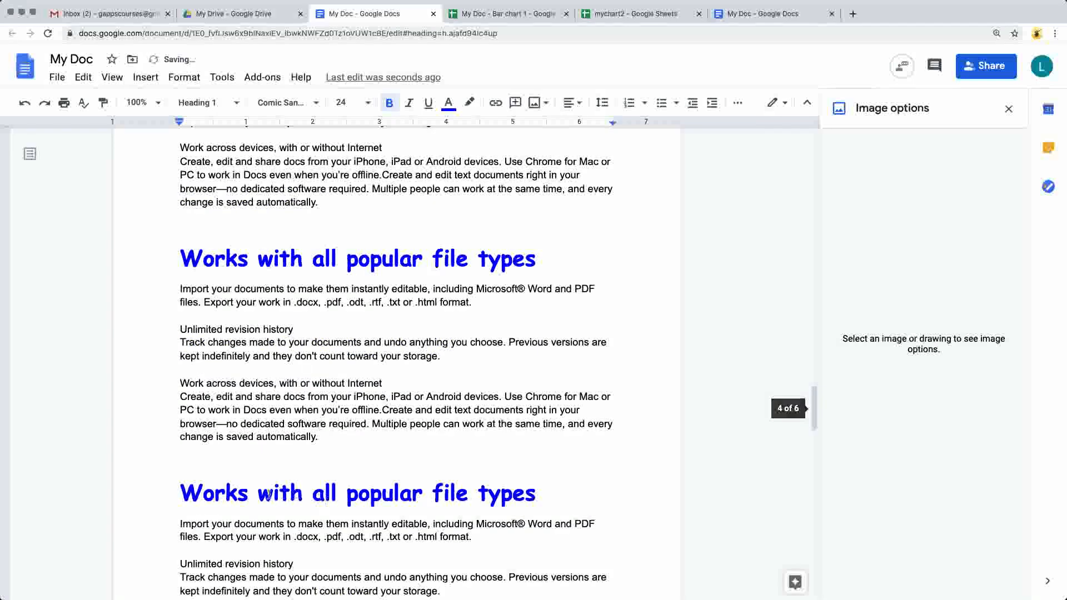
# Step: Cut the next duplicate heading up down to "with all" and merge the following paragraph into it
pyautogui.moveTo(260, 494); pyautogui.dragTo(180, 494)
pyautogui.press('BackSpace')
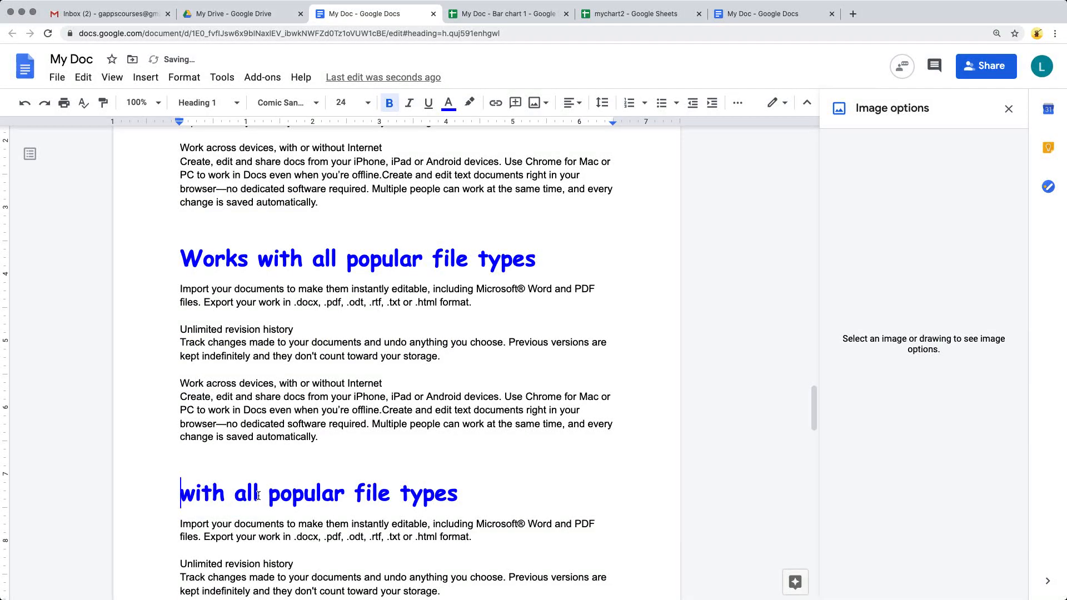
pyautogui.moveTo(258, 495); pyautogui.dragTo(517, 493)
pyautogui.press('Delete')
pyautogui.press('Delete')
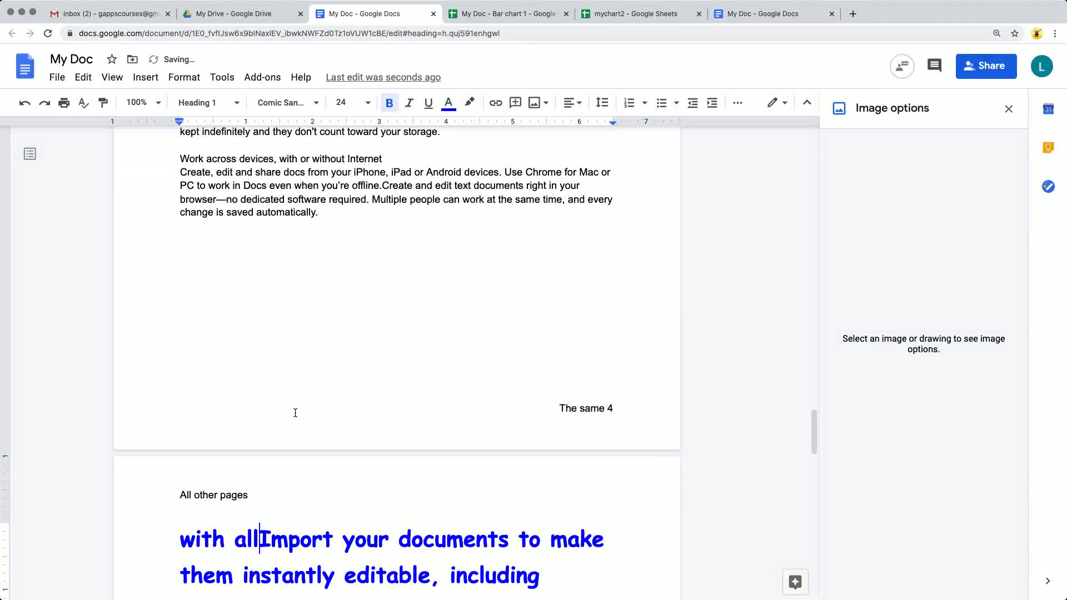
# Step: Trim the merged heading to "Import your documents" and retitle the two headings above it "55555" and "Test 555"
pyautogui.scroll(-5, 470, 382)
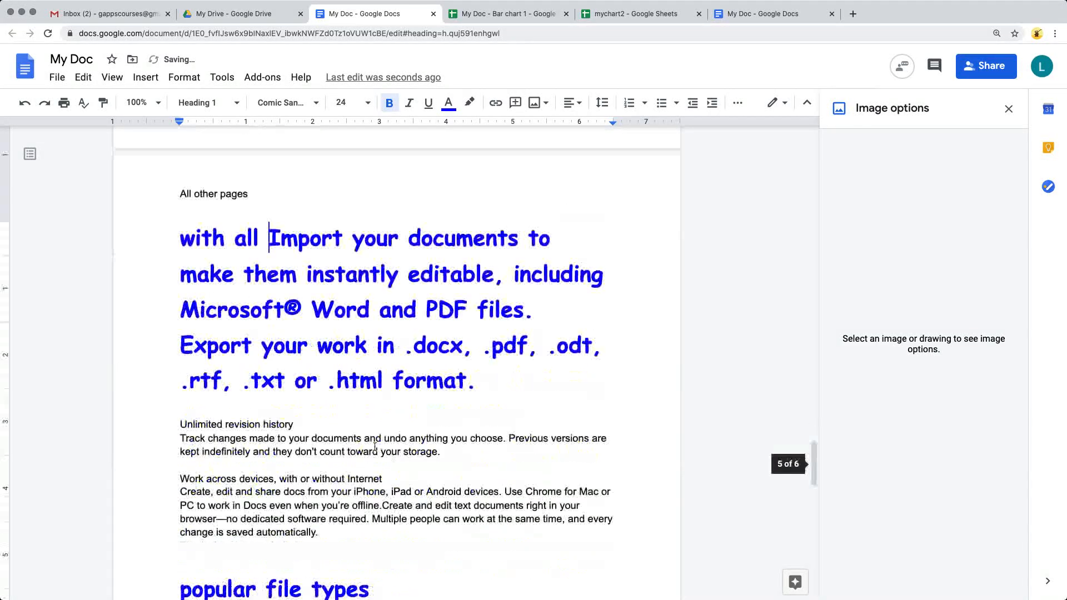
pyautogui.moveTo(469, 383); pyautogui.dragTo(356, 239)
pyautogui.hotkey('alt', 'shift', 'Right')
pyautogui.hotkey('alt', 'shift', 'Right')
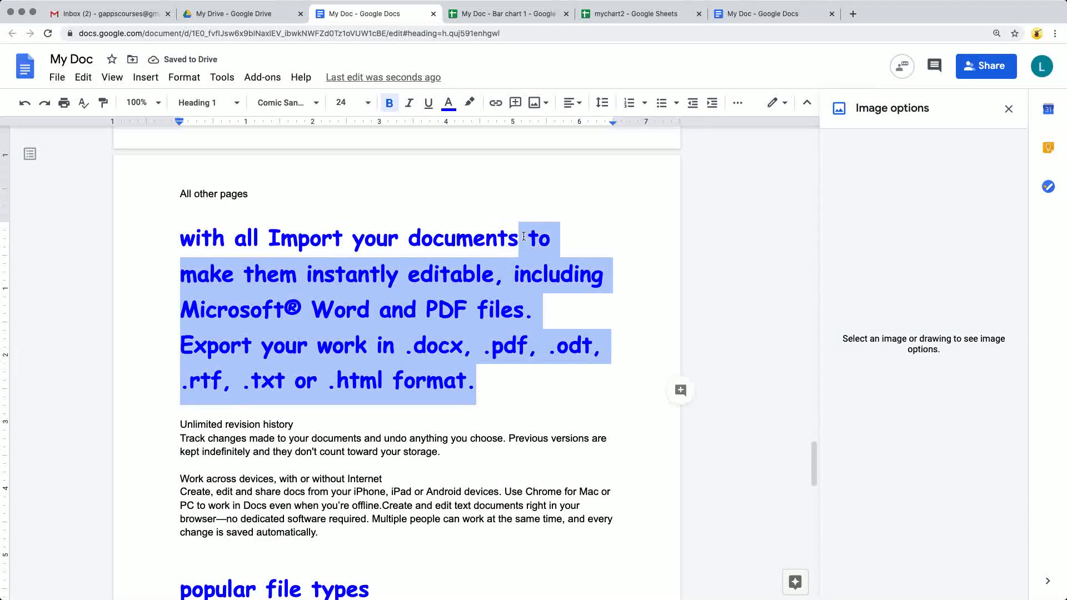
pyautogui.press('BackSpace')
# Step: Look over the edited headings and show the document outline
pyautogui.scroll(10, 355, 238)
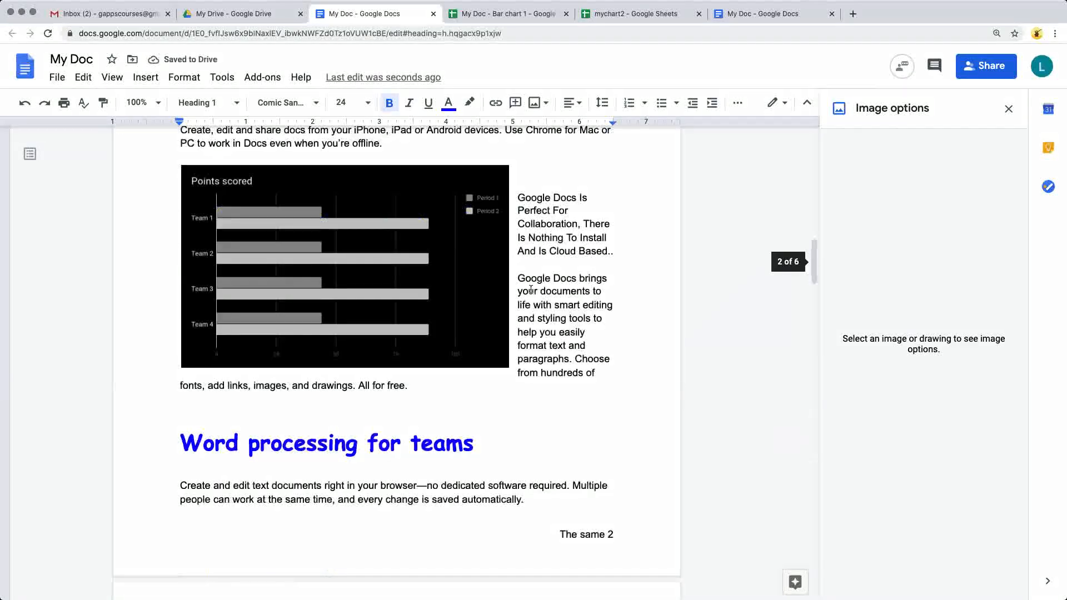
pyautogui.scroll(-10, 350, 333)
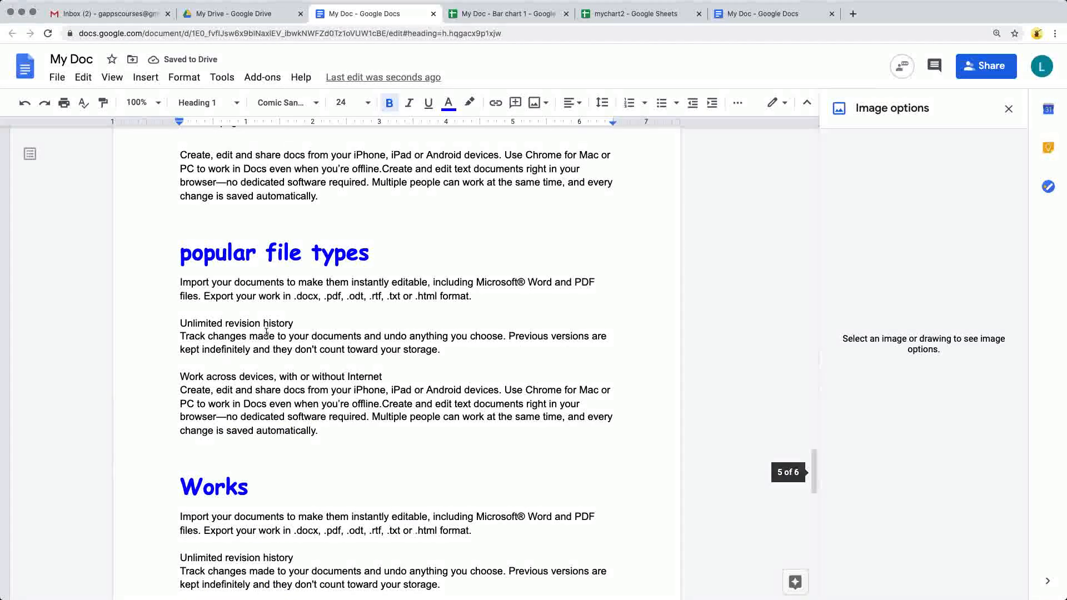
pyautogui.scroll(5, 265, 336)
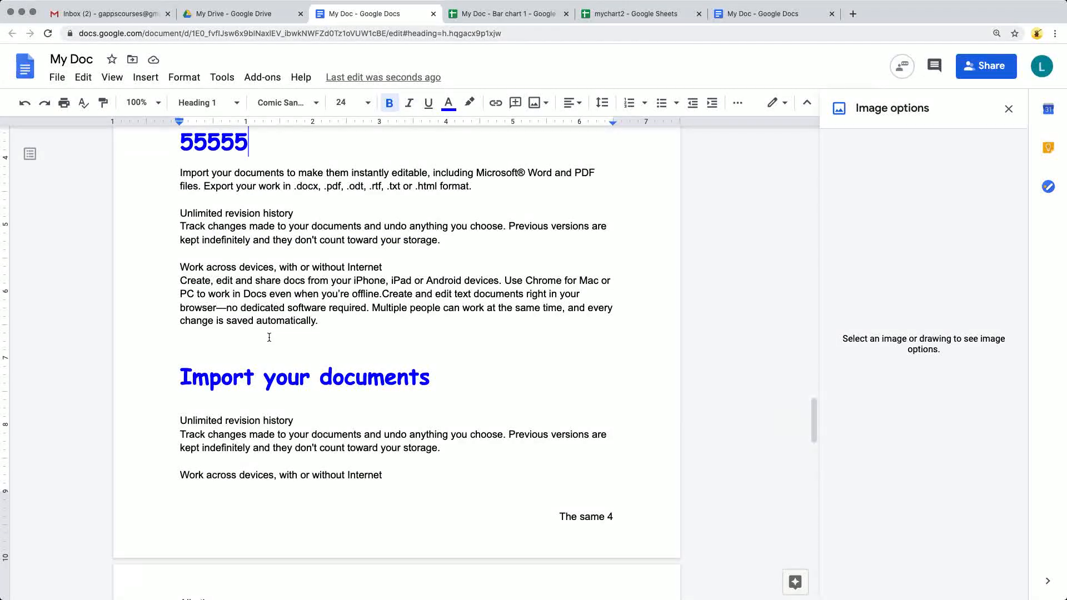
pyautogui.scroll(10, 269, 337)
pyautogui.scroll(10, 269, 337)
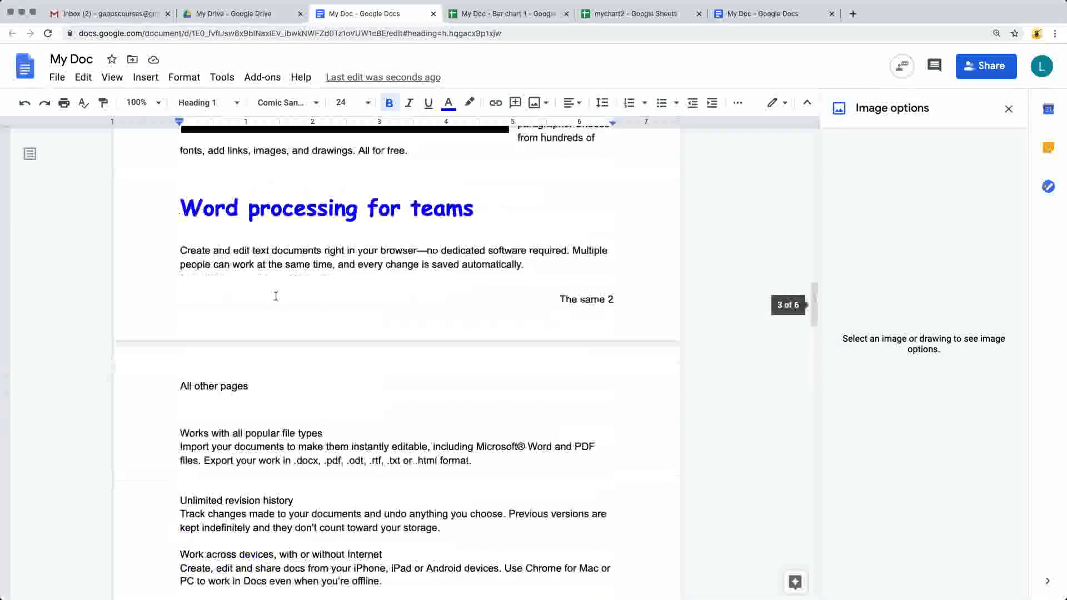
pyautogui.click(30, 156)
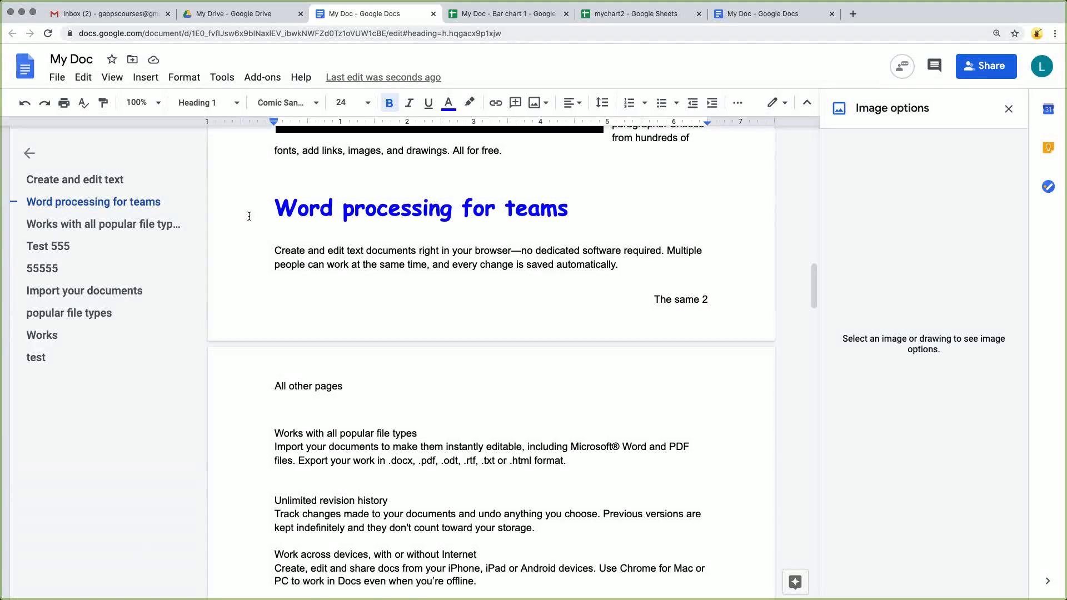
# Step: Use the outline to visit several headings, including "Import your documents", "Test 555" and "Create and edit text", ending at "Works"
pyautogui.scroll(15, 249, 216)
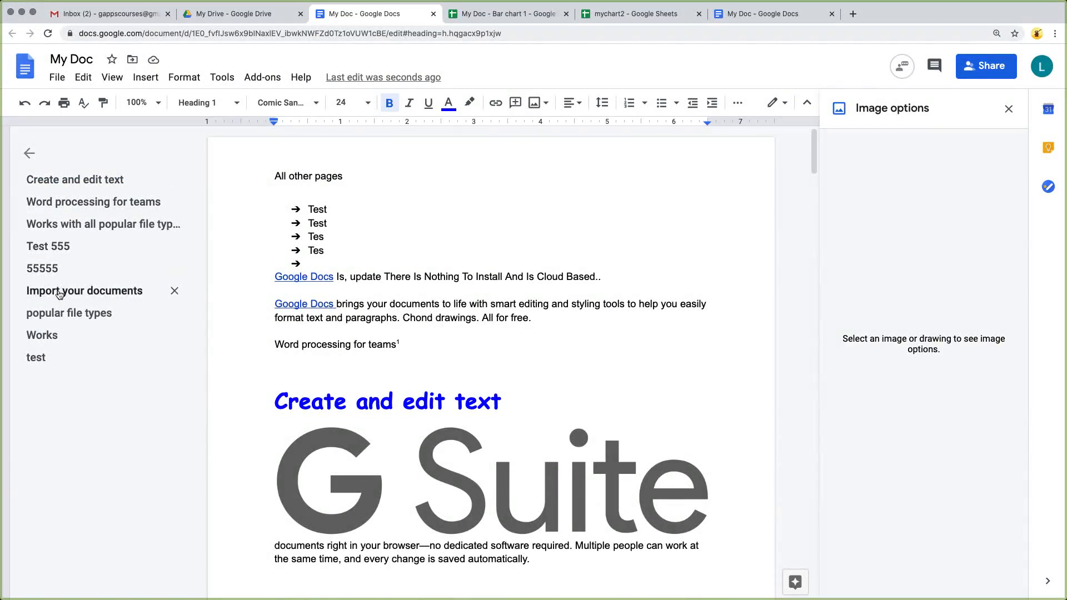
pyautogui.click(83, 291)
pyautogui.click(52, 250)
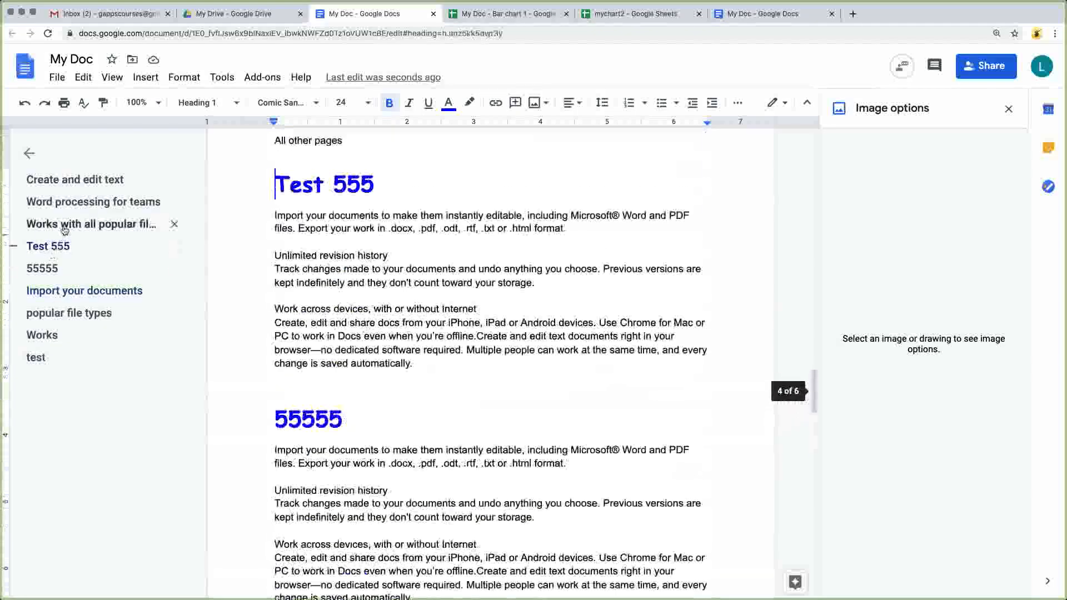
pyautogui.click(83, 223)
pyautogui.click(84, 202)
pyautogui.click(66, 186)
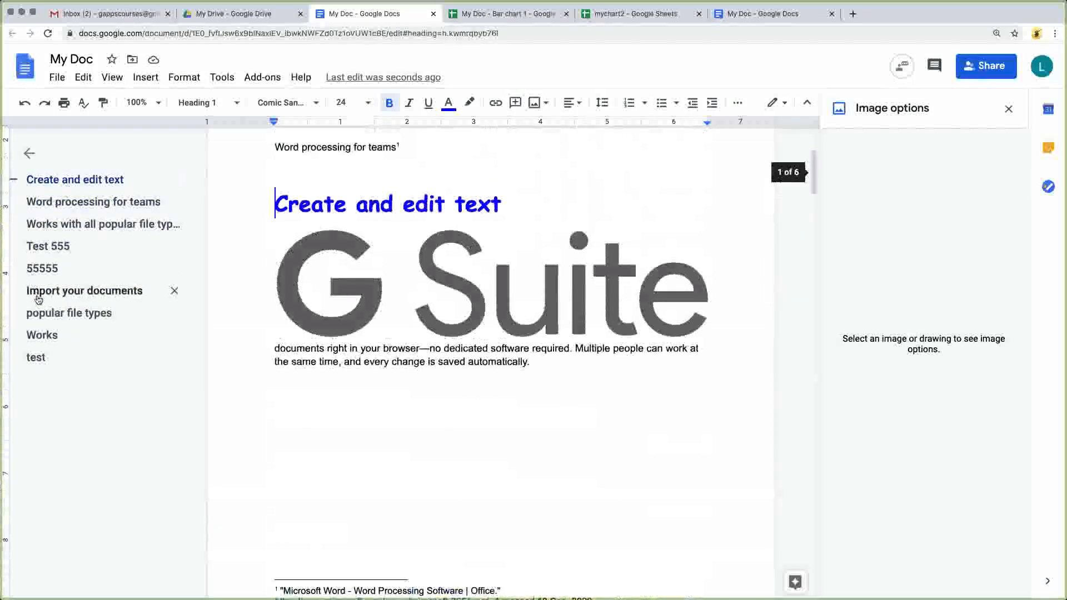
pyautogui.click(56, 290)
pyautogui.click(44, 312)
pyautogui.click(42, 336)
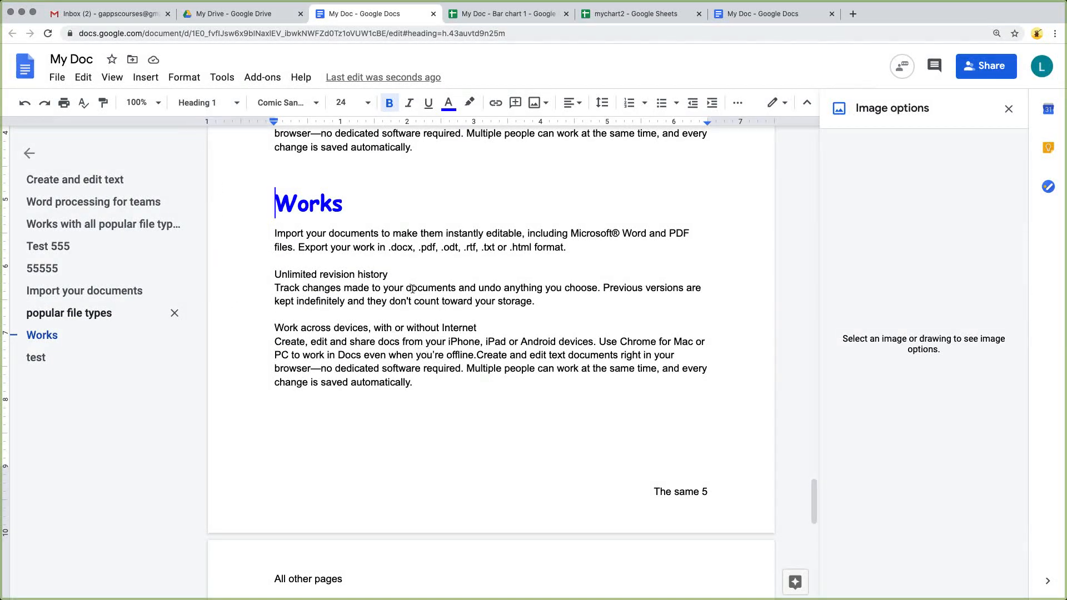
# Step: Under "Works", set "Unlimited revision history" to Heading 2 and "Work across devices, with or without Internet" to Heading 3
pyautogui.moveTo(389, 274); pyautogui.dragTo(274, 274)
pyautogui.click(200, 103)
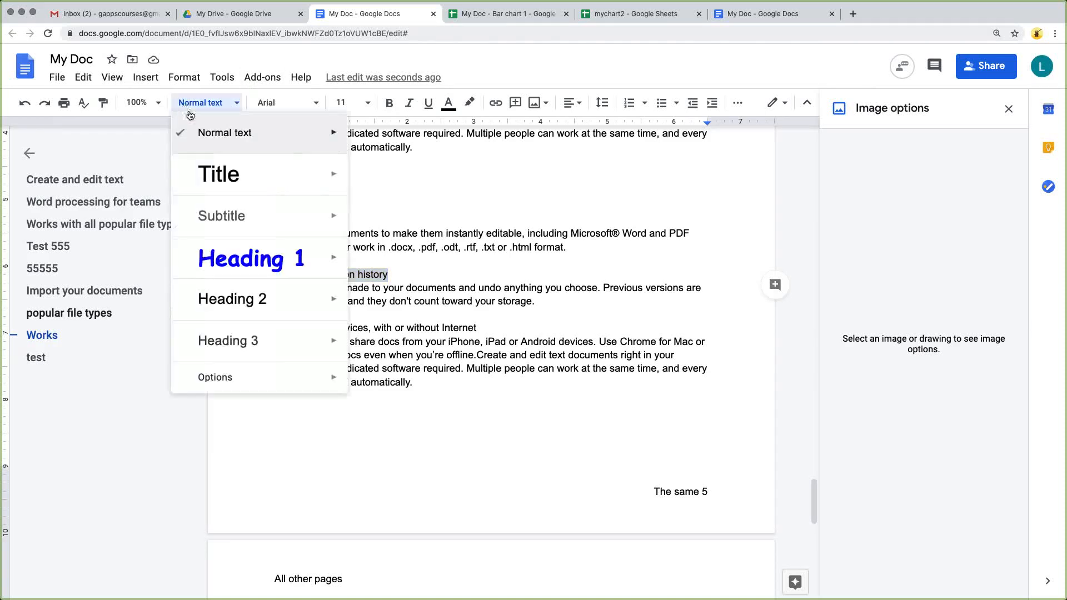
pyautogui.click(242, 297)
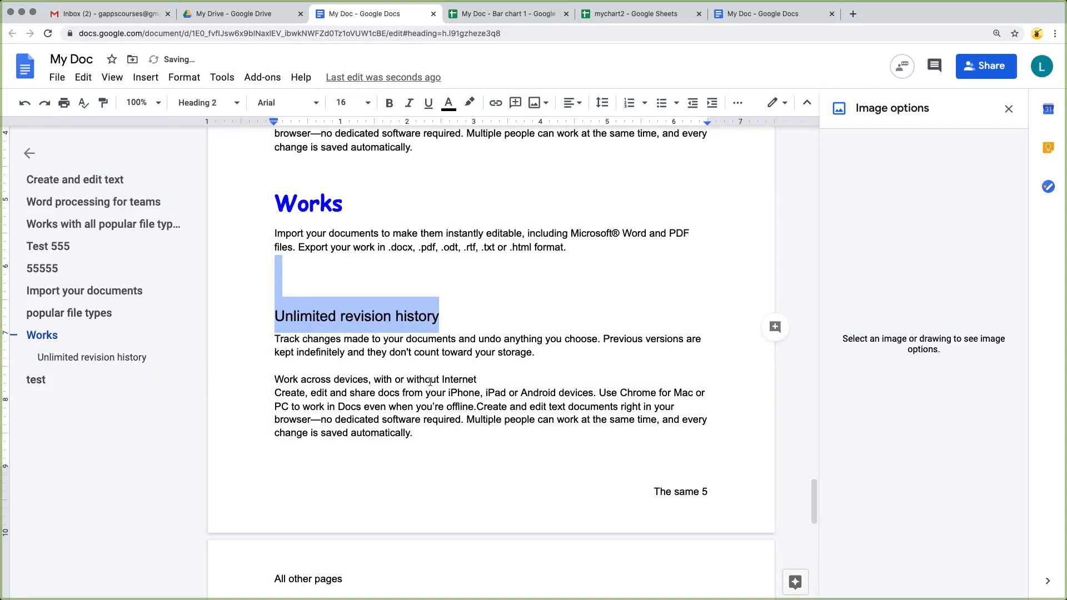
pyautogui.moveTo(485, 379); pyautogui.dragTo(274, 379)
pyautogui.click(216, 102)
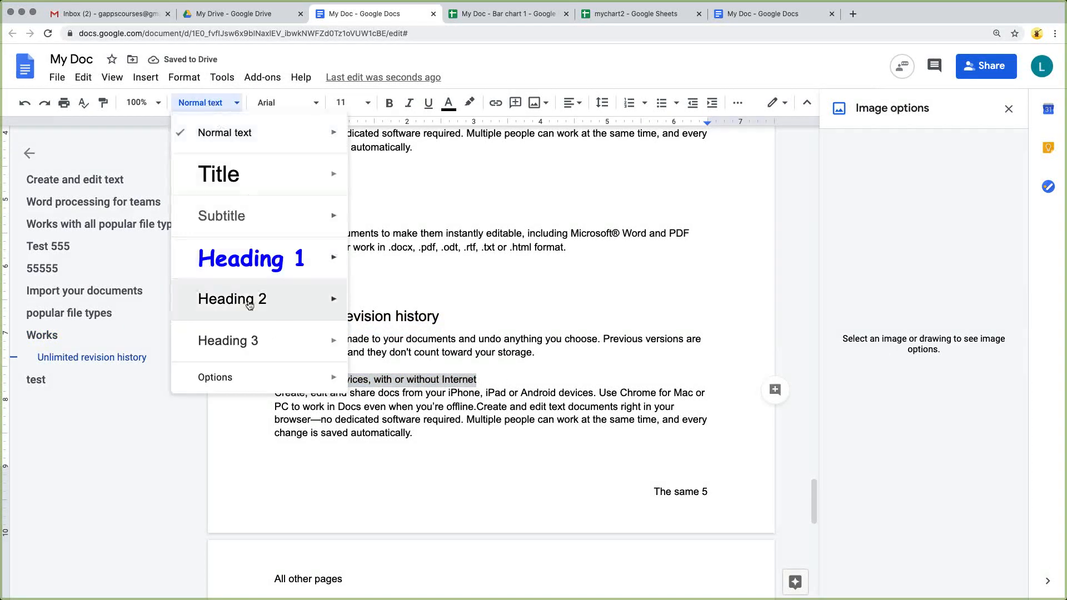
pyautogui.click(233, 343)
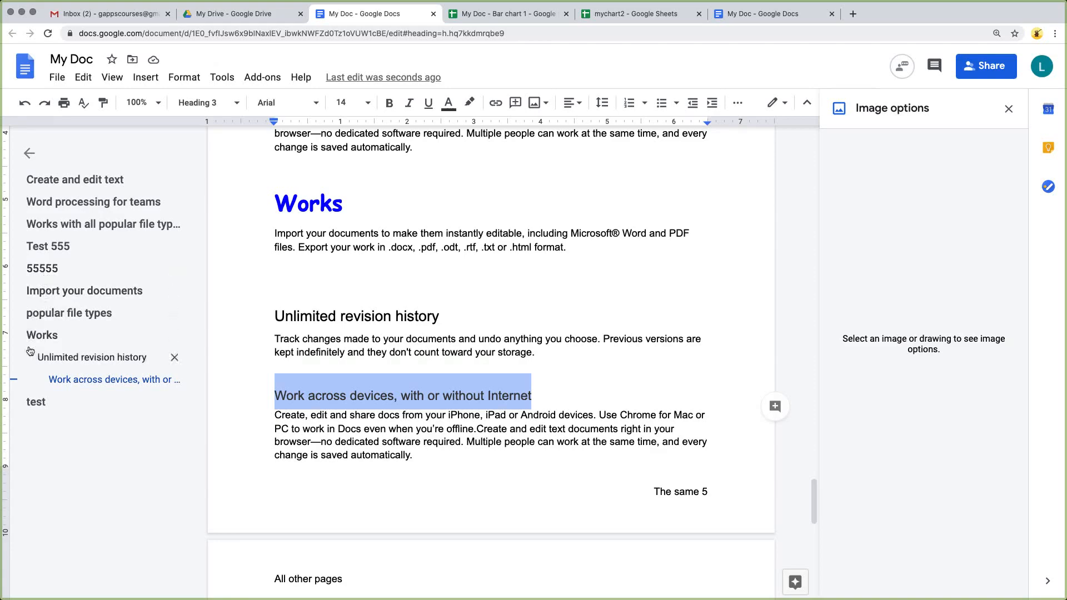
# Step: Visit "Import your documents" and "Test 555" through the outline, and hide the outline
pyautogui.click(45, 291)
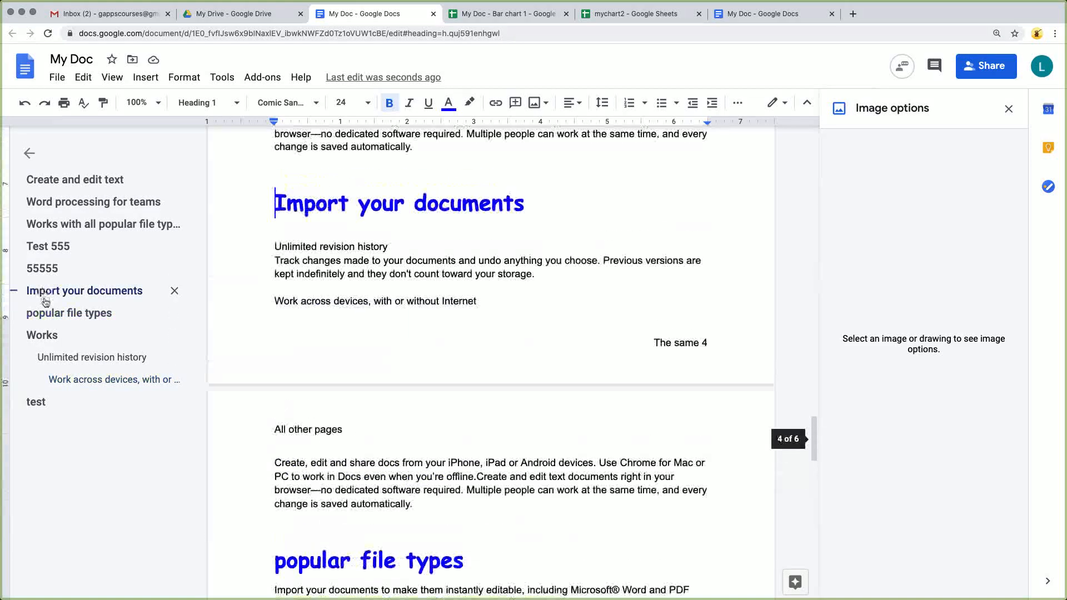
pyautogui.click(45, 246)
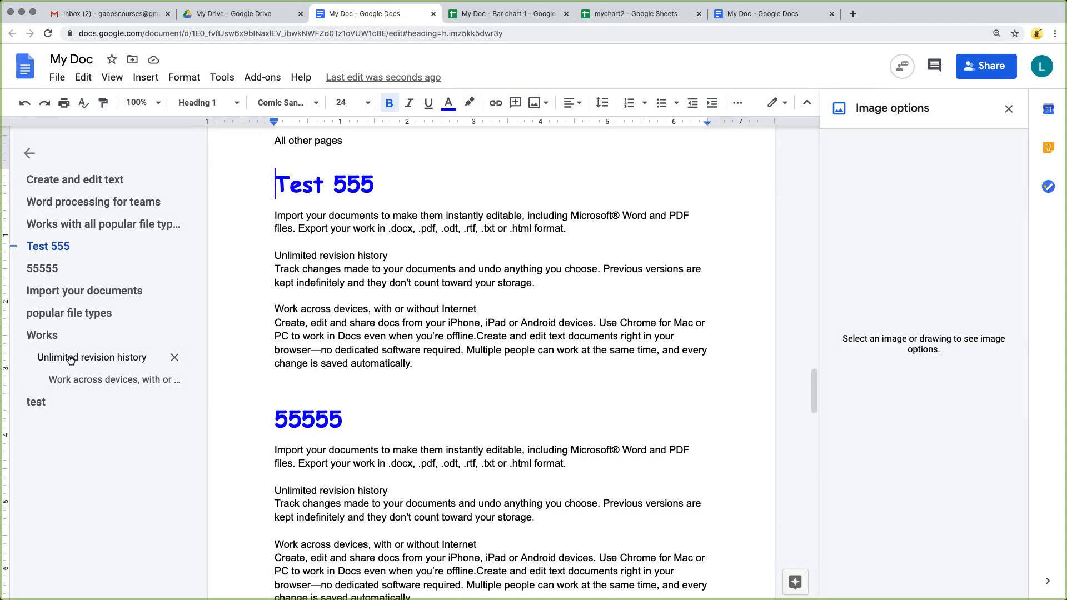
pyautogui.click(31, 156)
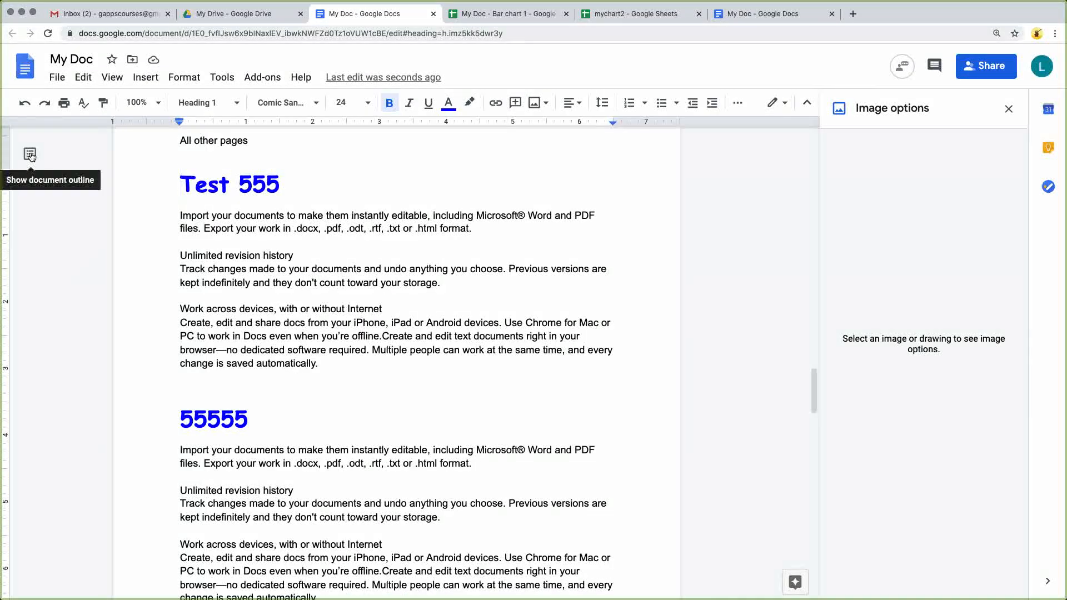
pyautogui.click(30, 156)
pyautogui.click(30, 155)
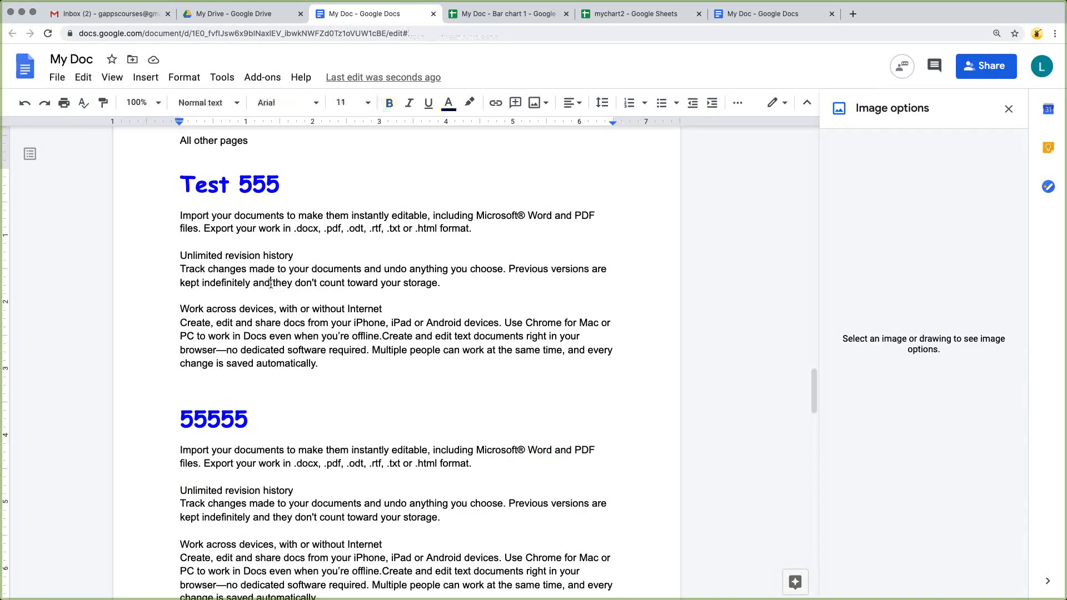
# Step: Add four blank lines above the first "Google Docs" paragraph on page 1 and place the cursor in the gap
pyautogui.scroll(20, 263, 287)
pyautogui.scroll(5, 263, 287)
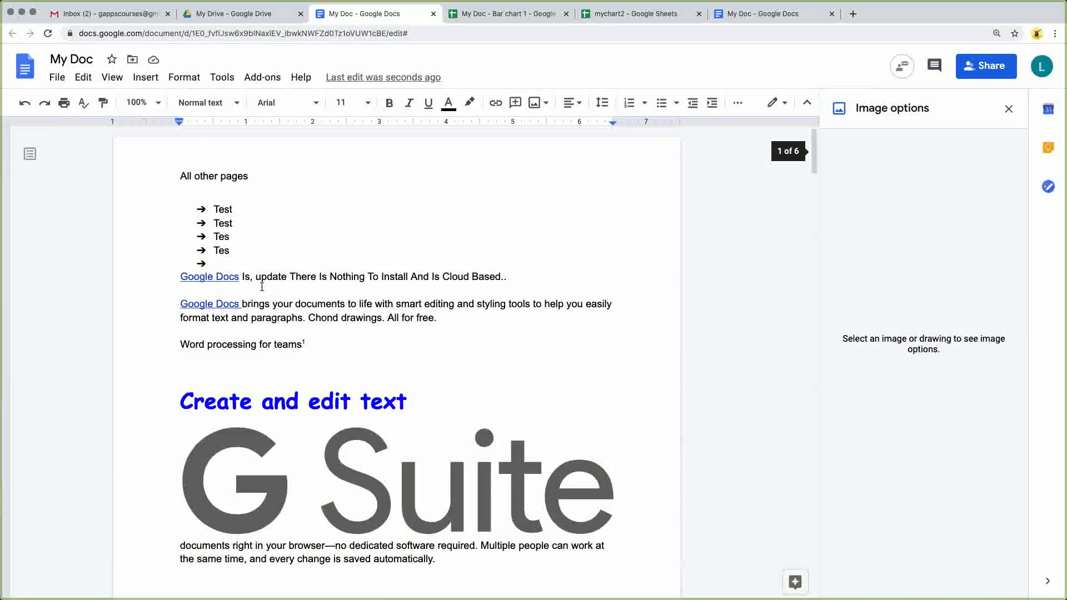
pyautogui.click(177, 276)
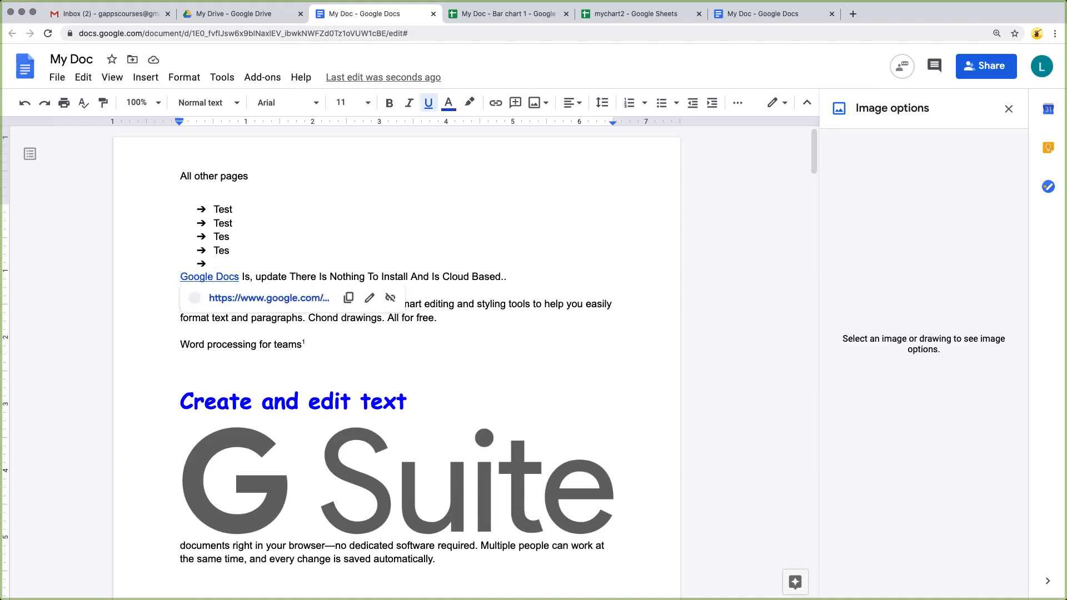
pyautogui.press('Return')
pyautogui.press('Return')
pyautogui.press('Return')
pyautogui.press('Return')
pyautogui.click(192, 294)
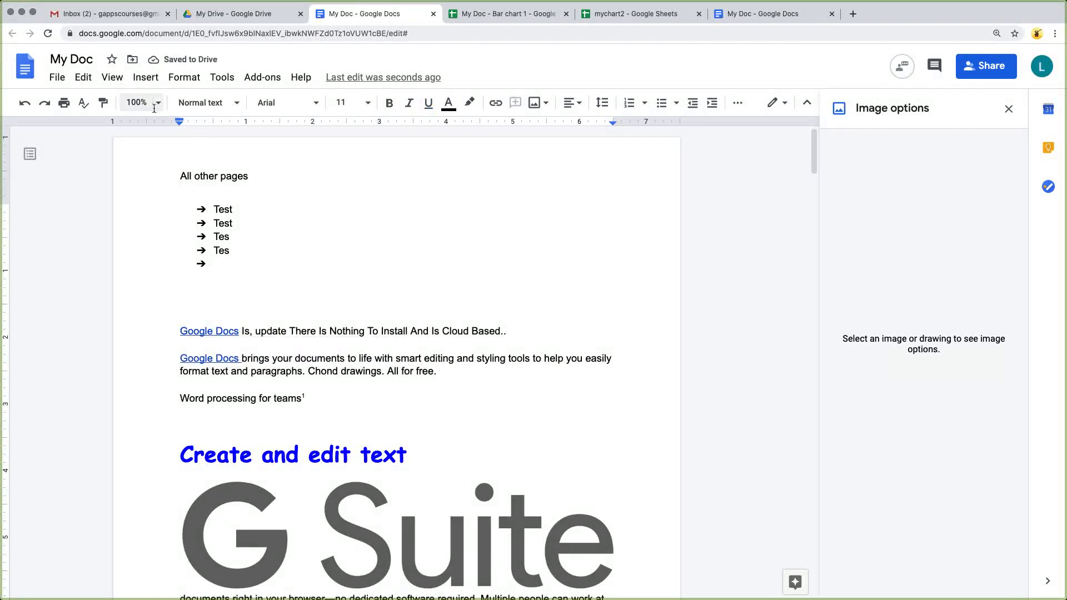
# Step: Insert a table of contents with page numbers below the bulleted list on page 1
pyautogui.click(148, 77)
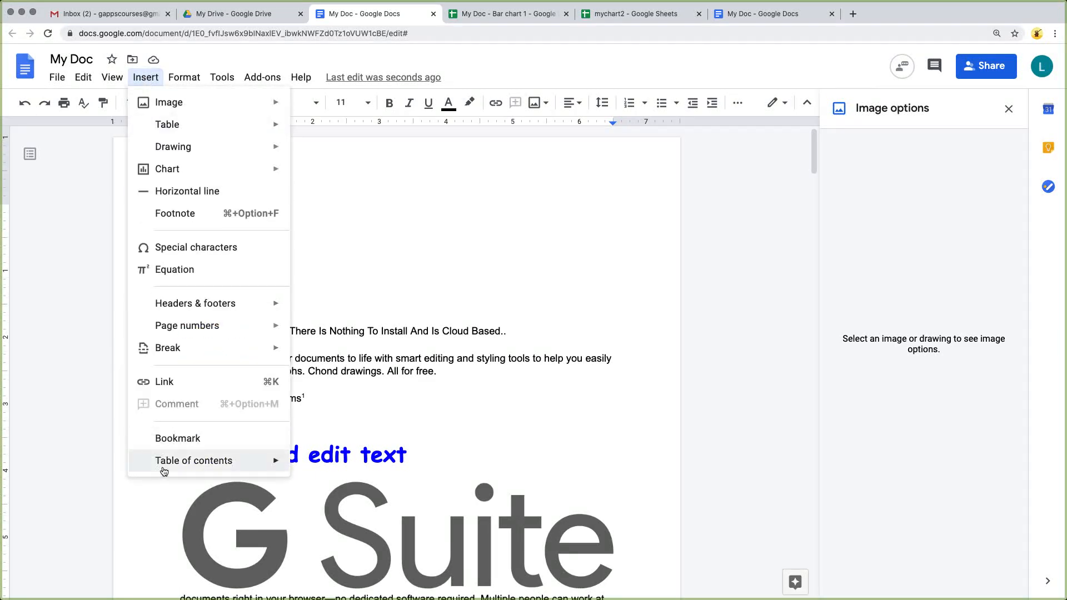
pyautogui.moveTo(164, 471)
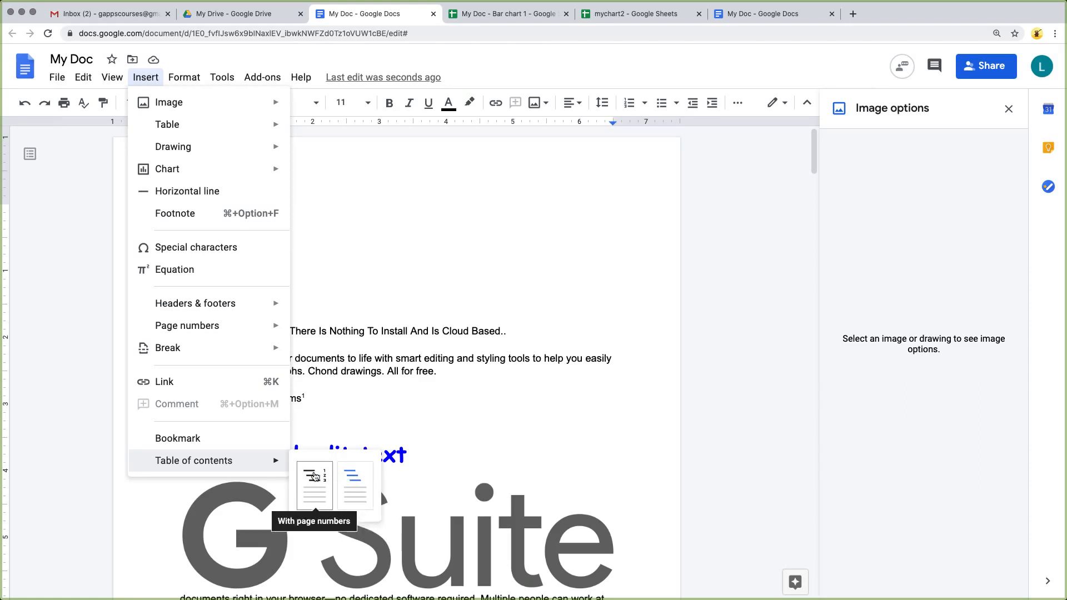
pyautogui.click(315, 479)
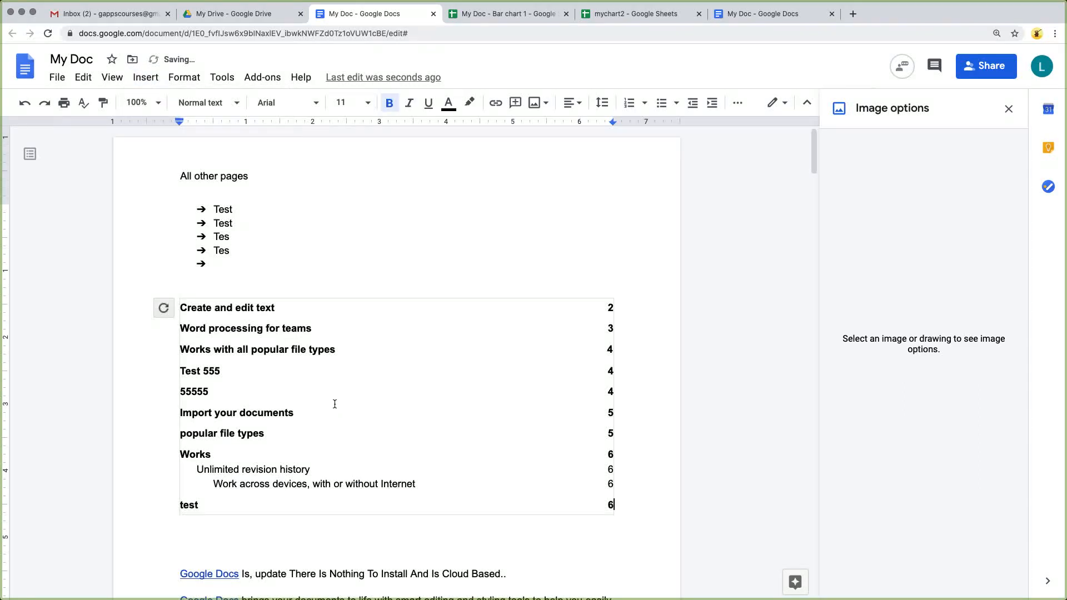
pyautogui.click(314, 251)
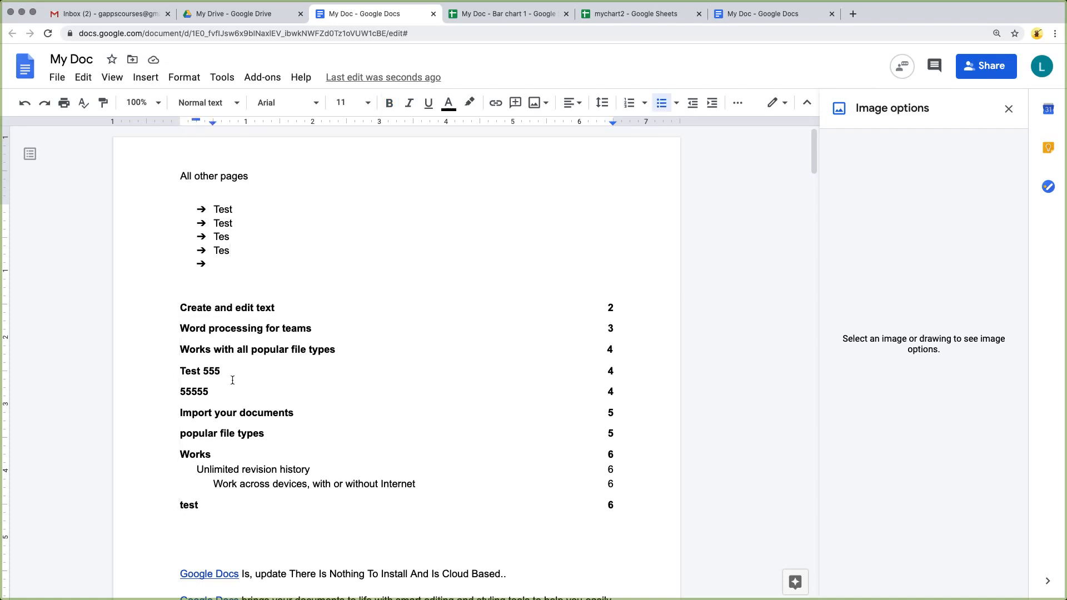
# Step: Use the table of contents links to visit "Create and edit text" and "Word processing for teams", and show the link for "Works with all popular file types"
pyautogui.click(196, 310)
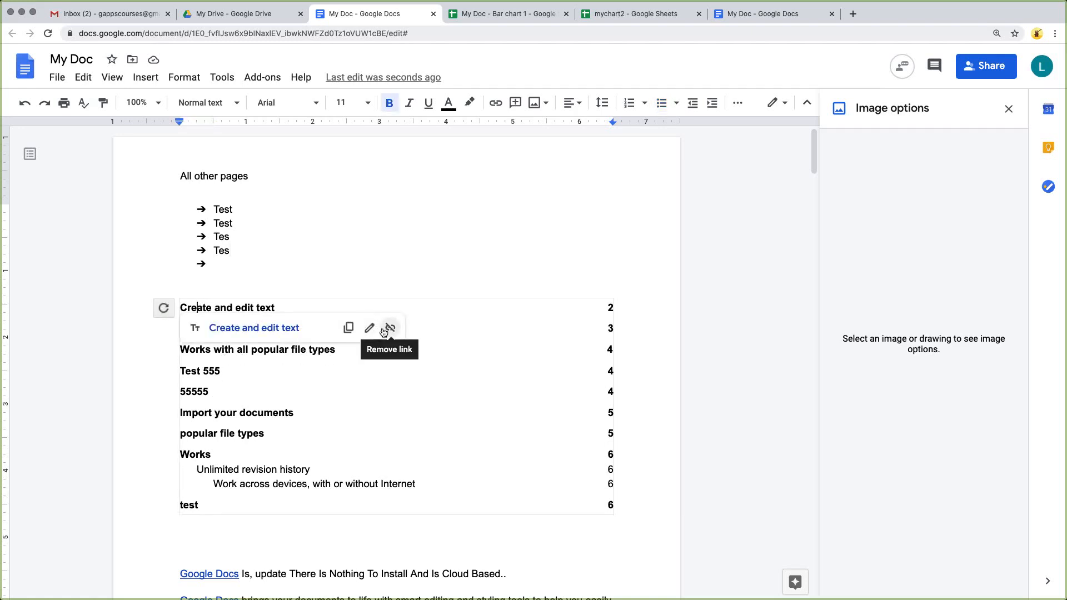
pyautogui.click(288, 262)
pyautogui.click(218, 320)
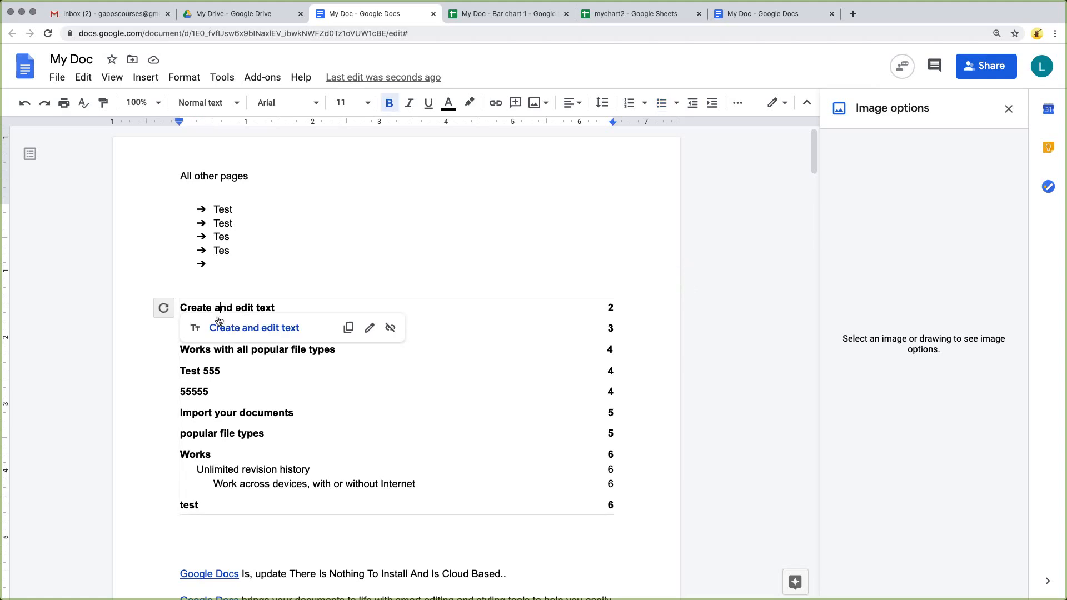
pyautogui.click(222, 328)
pyautogui.scroll(5, 226, 329)
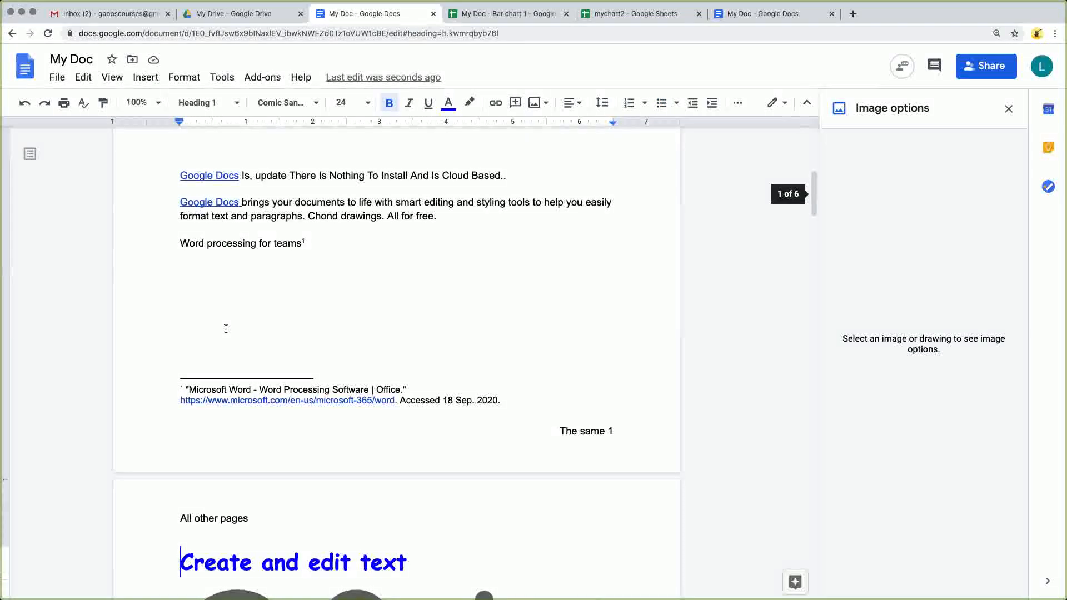
pyautogui.scroll(7, 225, 329)
pyautogui.click(240, 350)
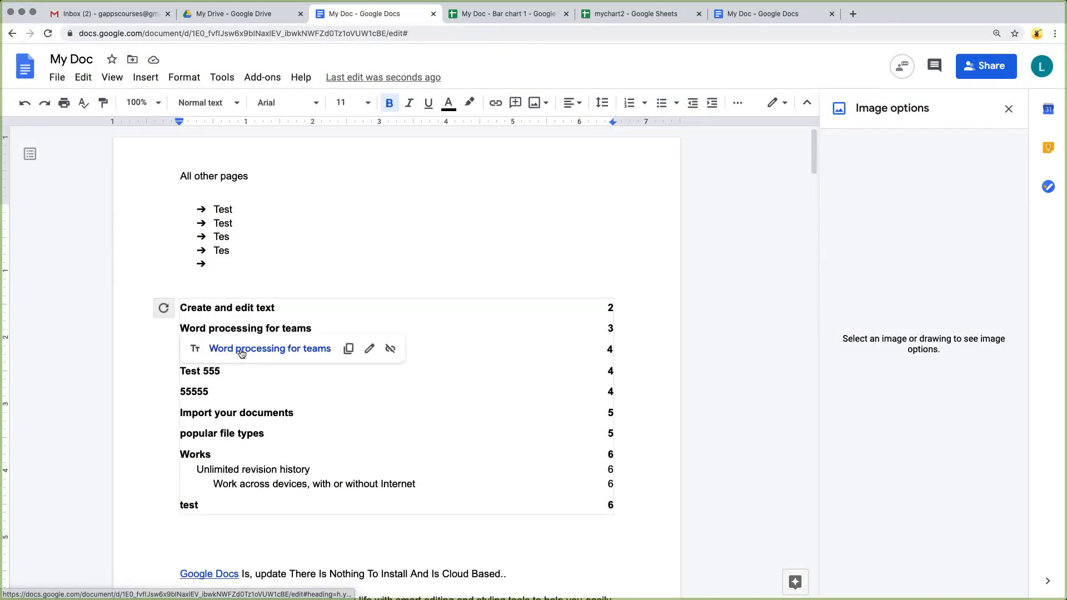
pyautogui.click(241, 350)
pyautogui.scroll(10, 229, 309)
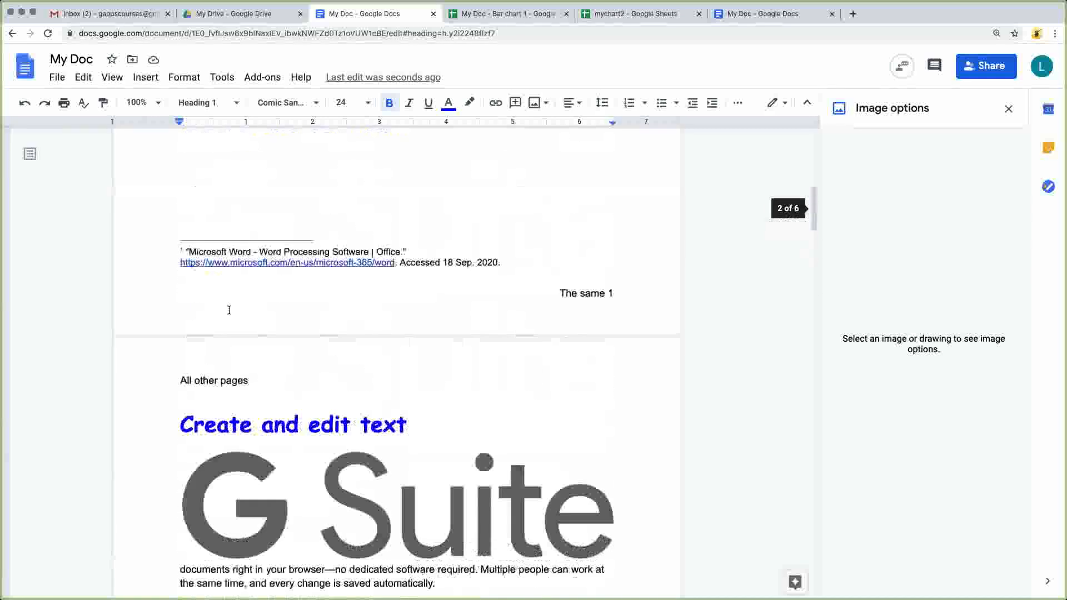
pyautogui.click(222, 333)
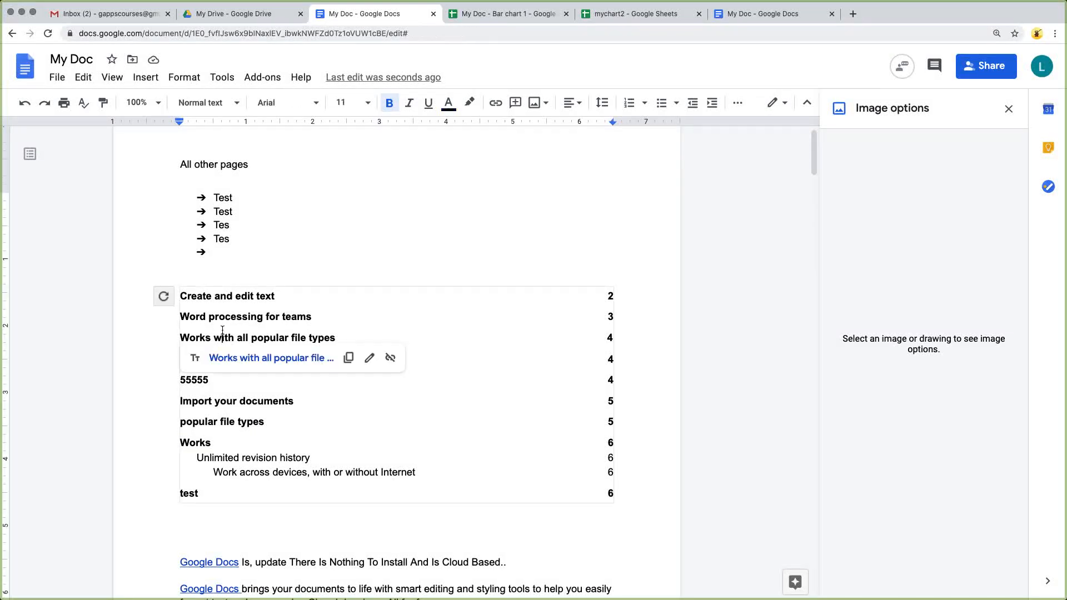
# Step: Change the "Create and edit text" heading on page 2 to "Create cponte"
pyautogui.click(163, 296)
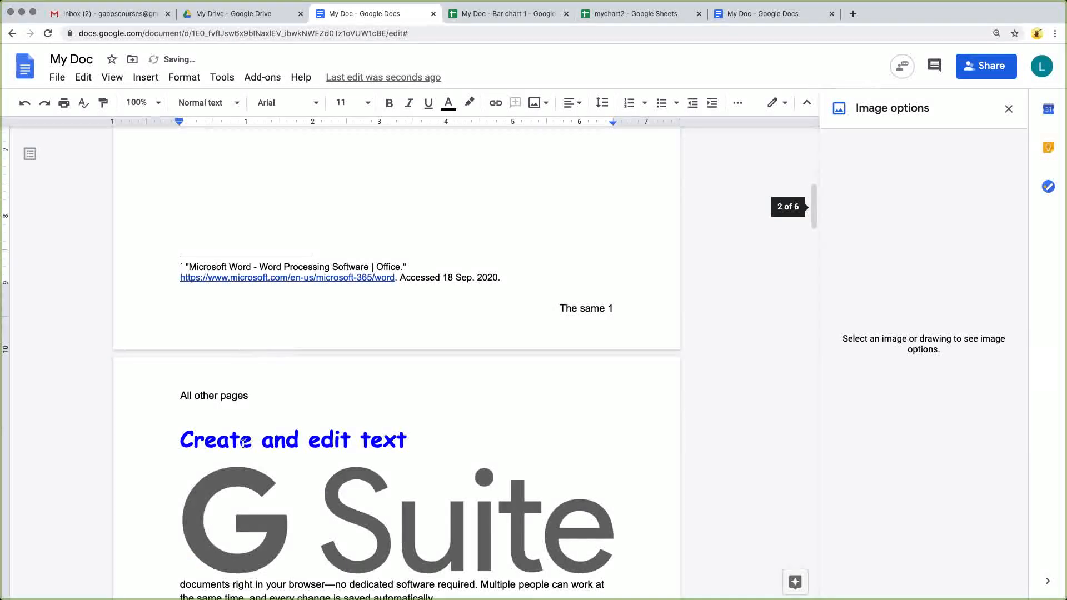
pyautogui.moveTo(265, 441); pyautogui.dragTo(419, 442)
pyautogui.write('cponte')
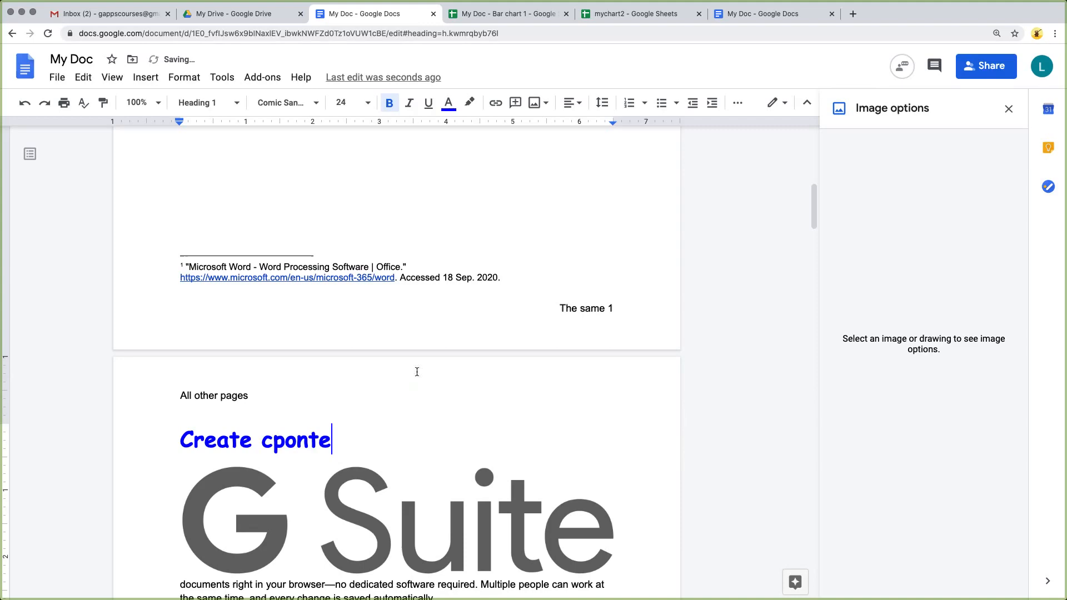
# Step: Check the first entry's link in the table of contents and update the table with the edited heading
pyautogui.scroll(10, 416, 372)
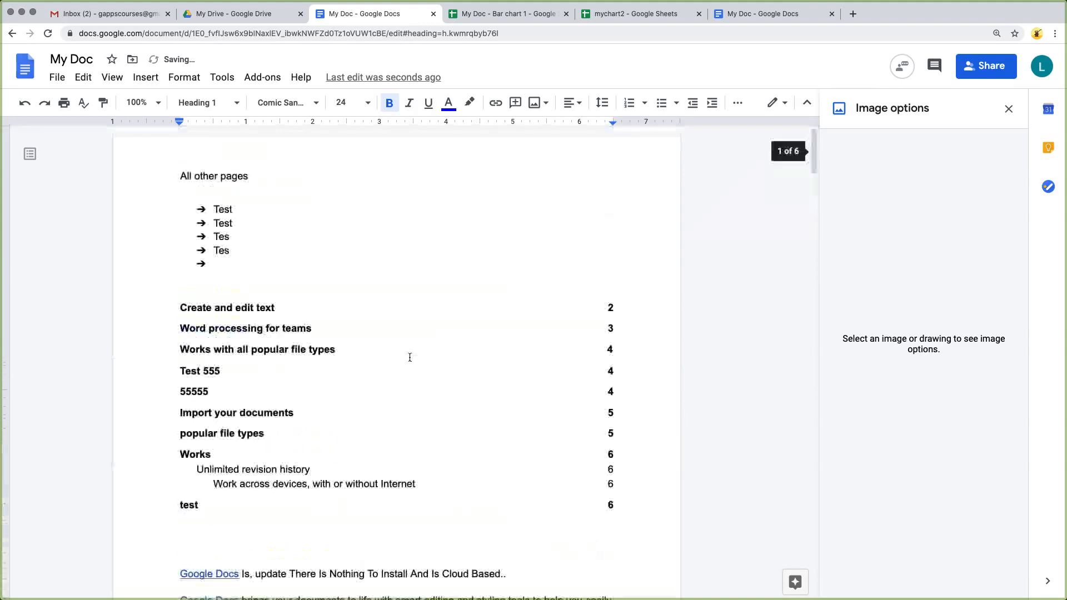
pyautogui.click(243, 308)
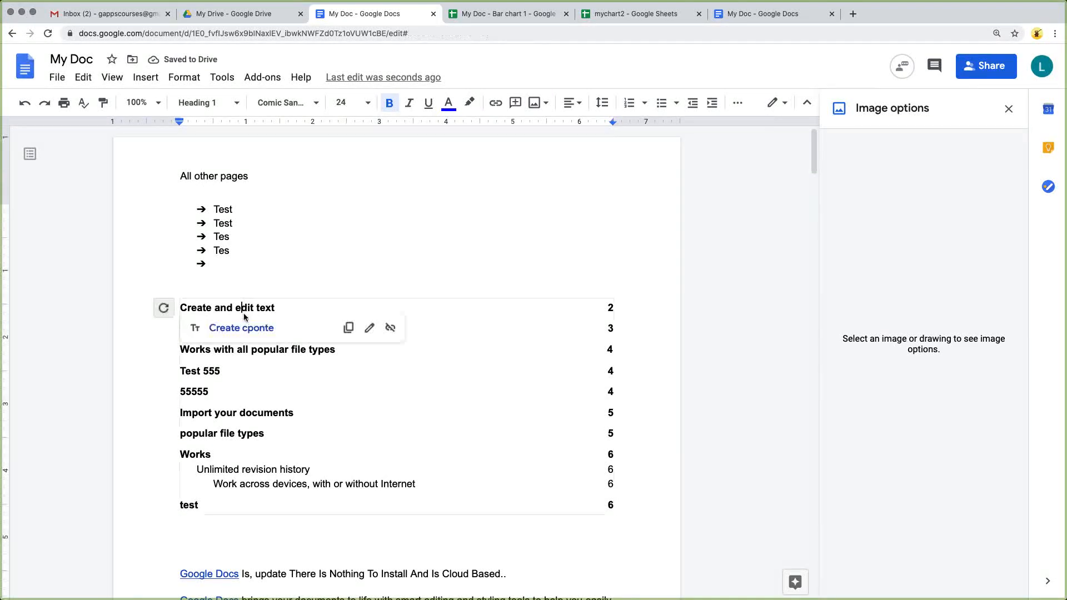
pyautogui.click(163, 308)
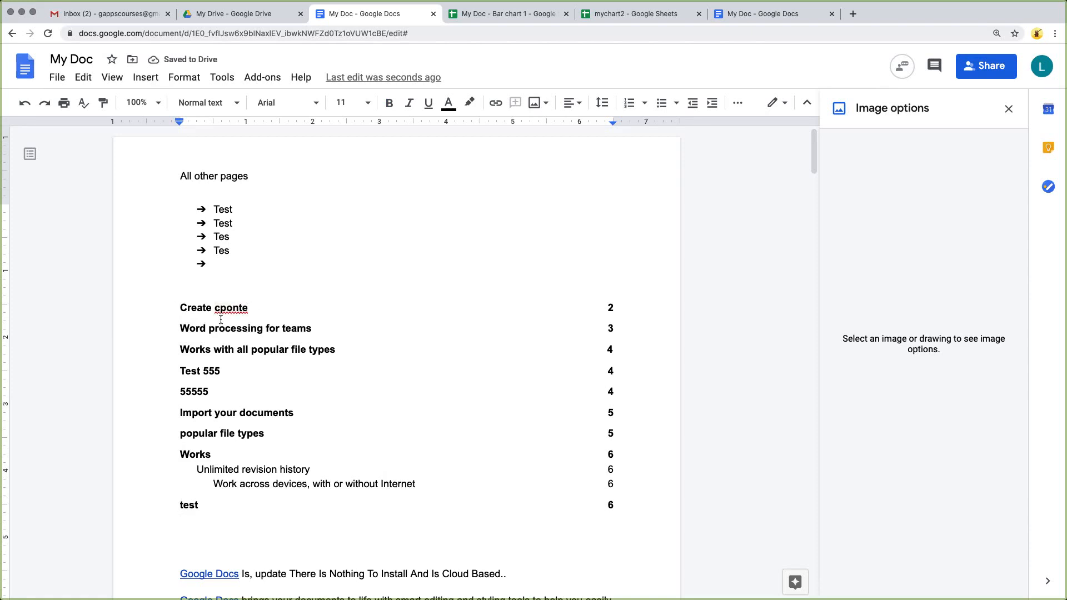
pyautogui.click(177, 309)
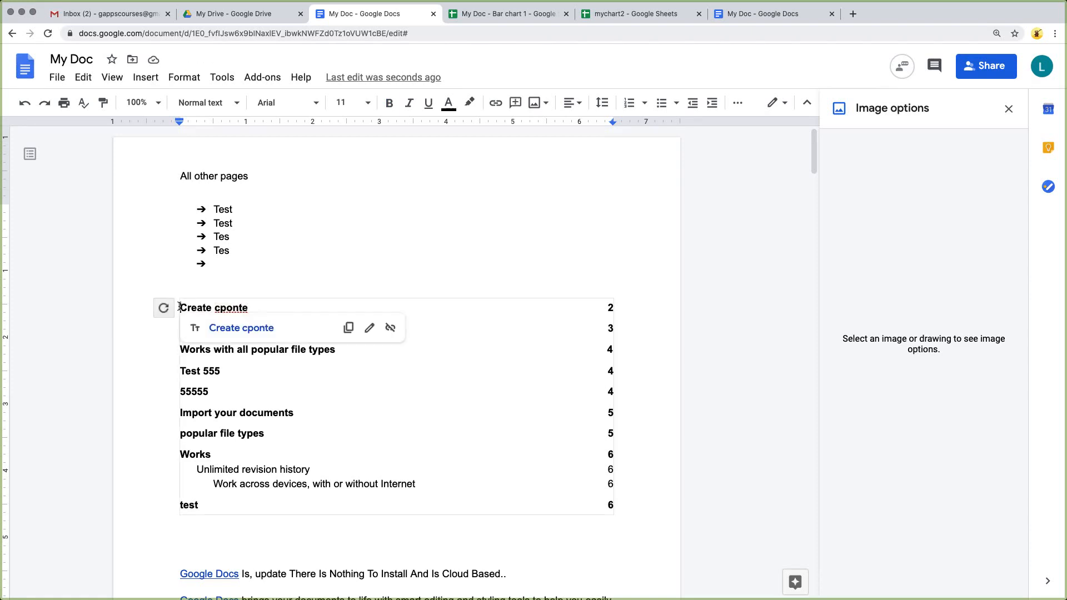
pyautogui.click(145, 78)
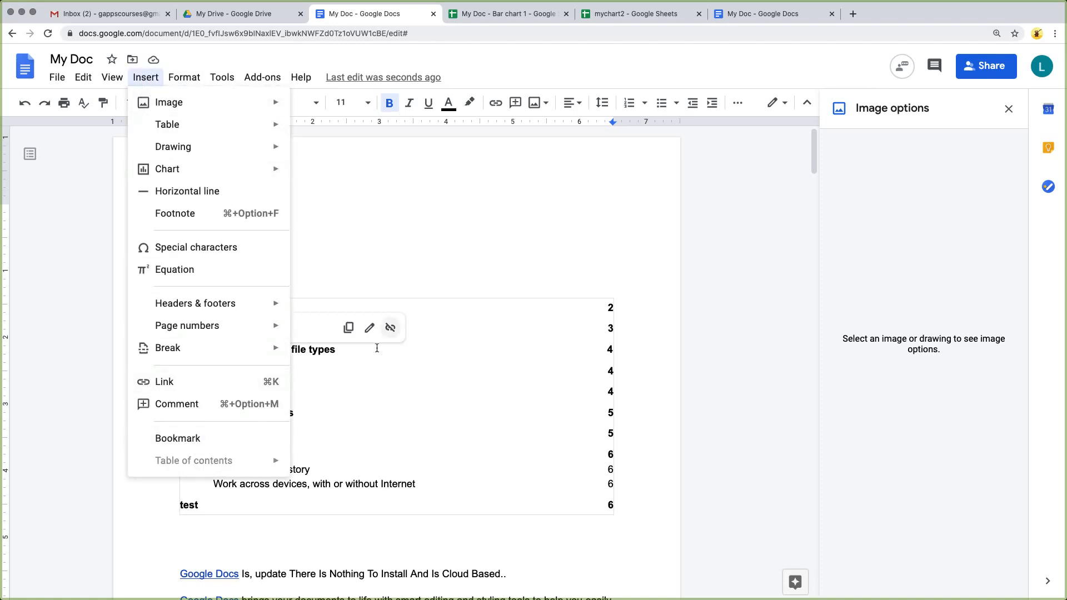
pyautogui.click(409, 327)
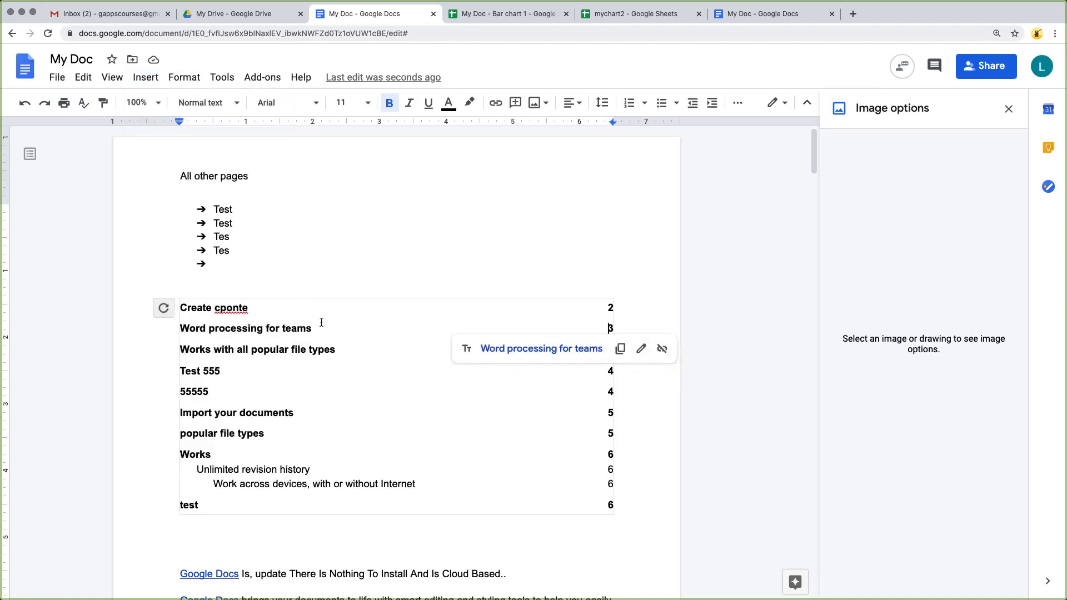
pyautogui.click(273, 300)
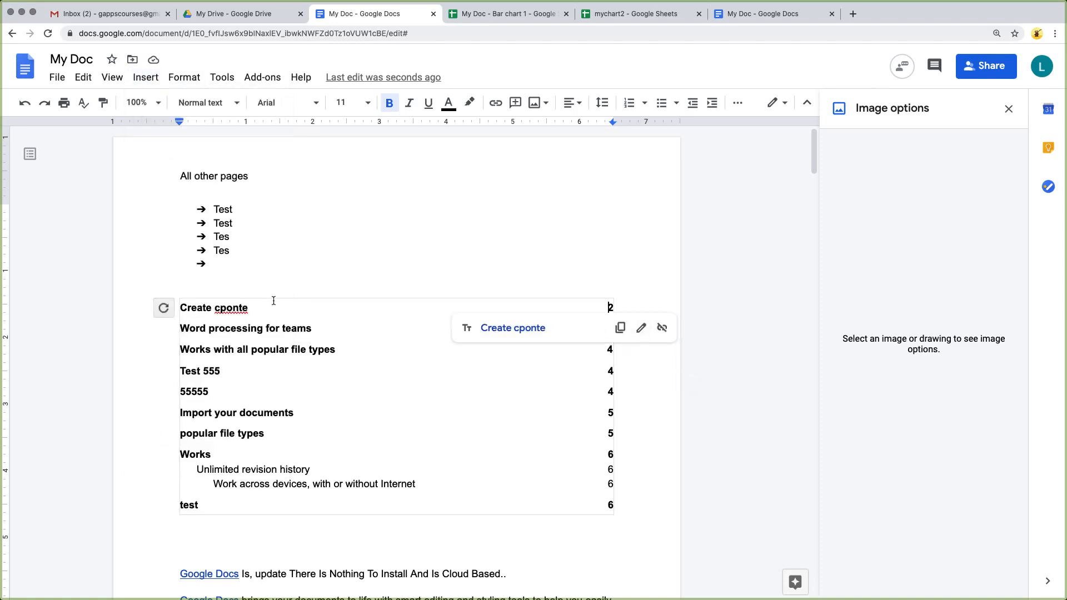
# Step: Delete the table of contents with page numbers and insert one with blue links in its place
pyautogui.rightClick(304, 311)
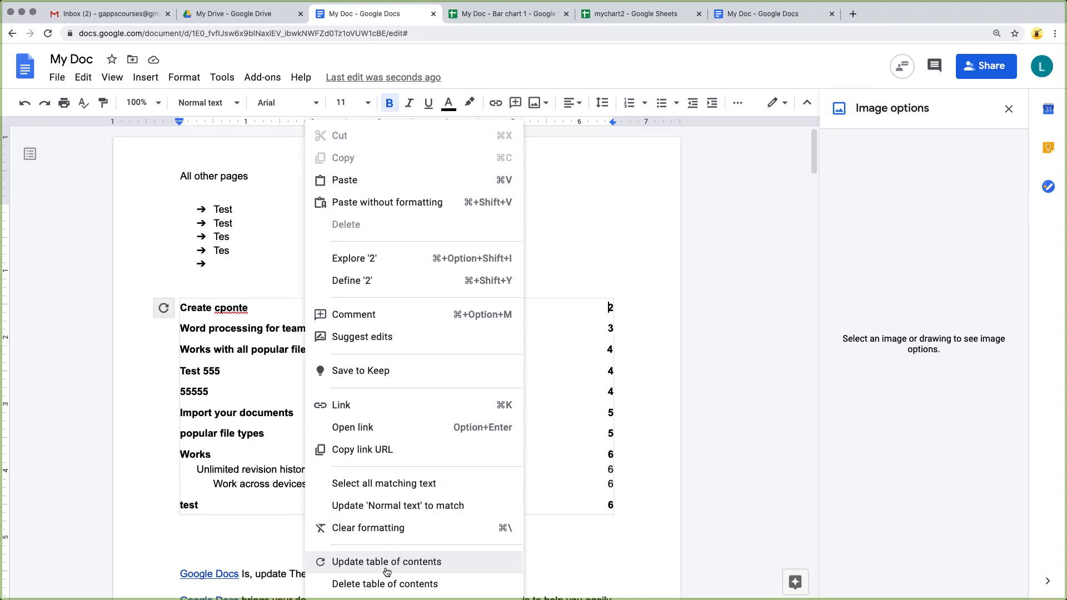
pyautogui.click(382, 586)
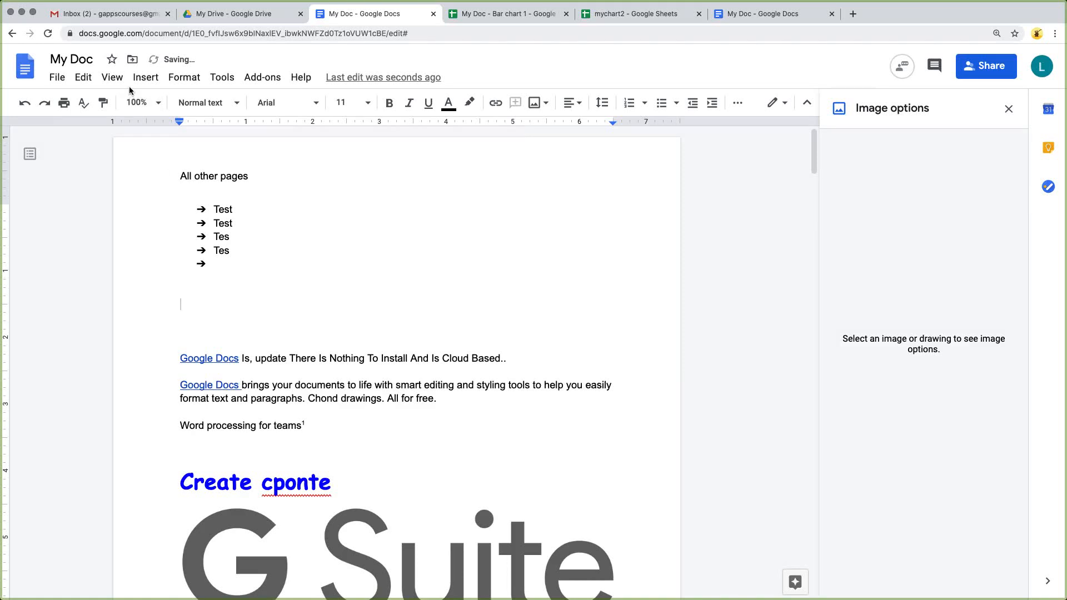
pyautogui.click(146, 78)
pyautogui.moveTo(231, 467)
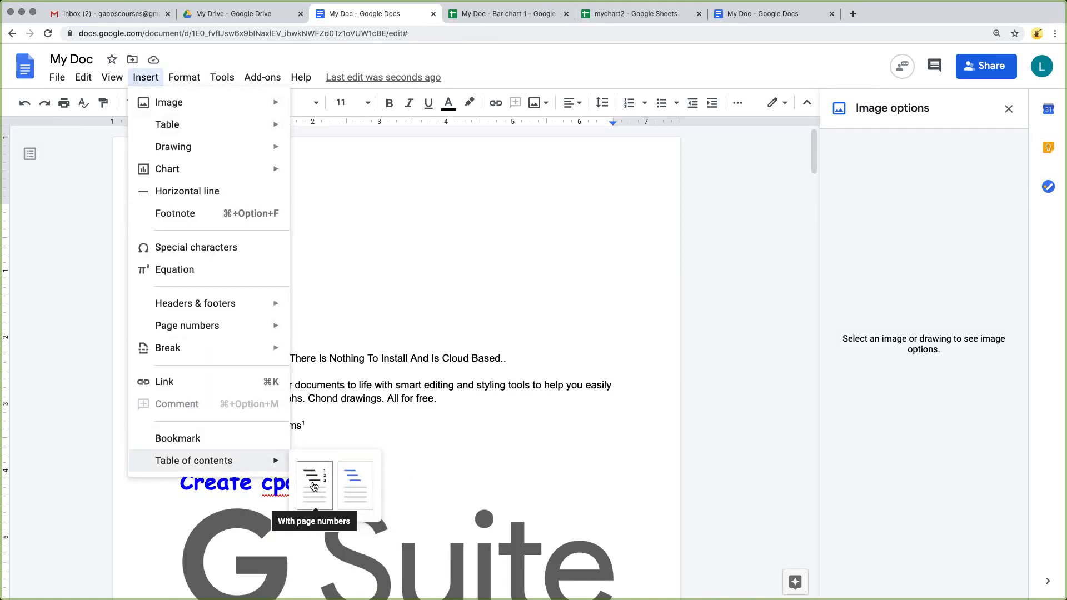
pyautogui.click(362, 480)
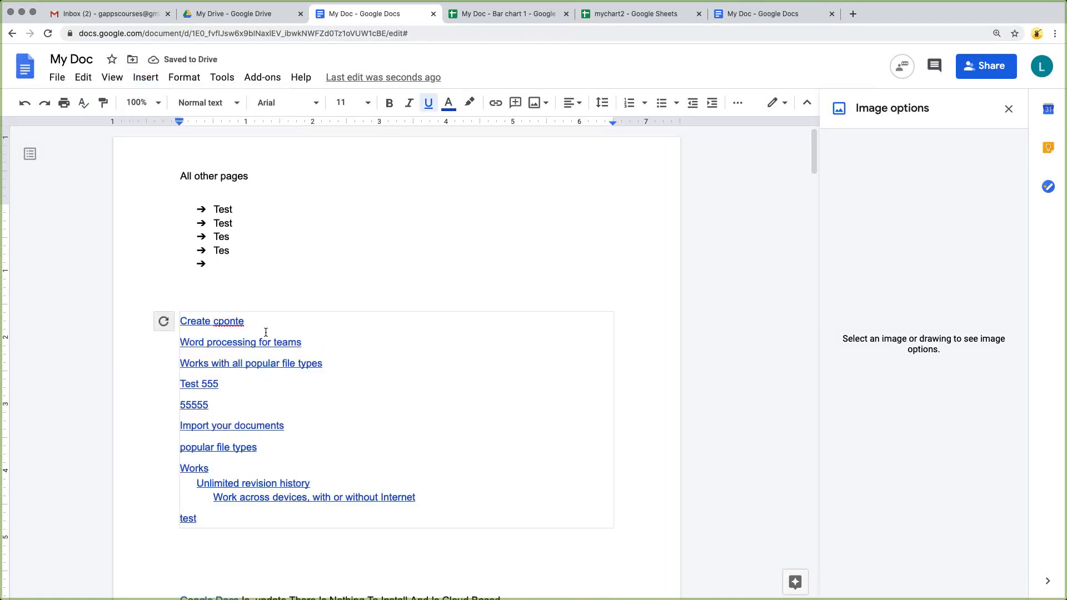
# Step: Insert a second table of contents, with page numbers, on page 2 after the paragraph starting "Track changes made to your documents"
pyautogui.scroll(-20, 268, 328)
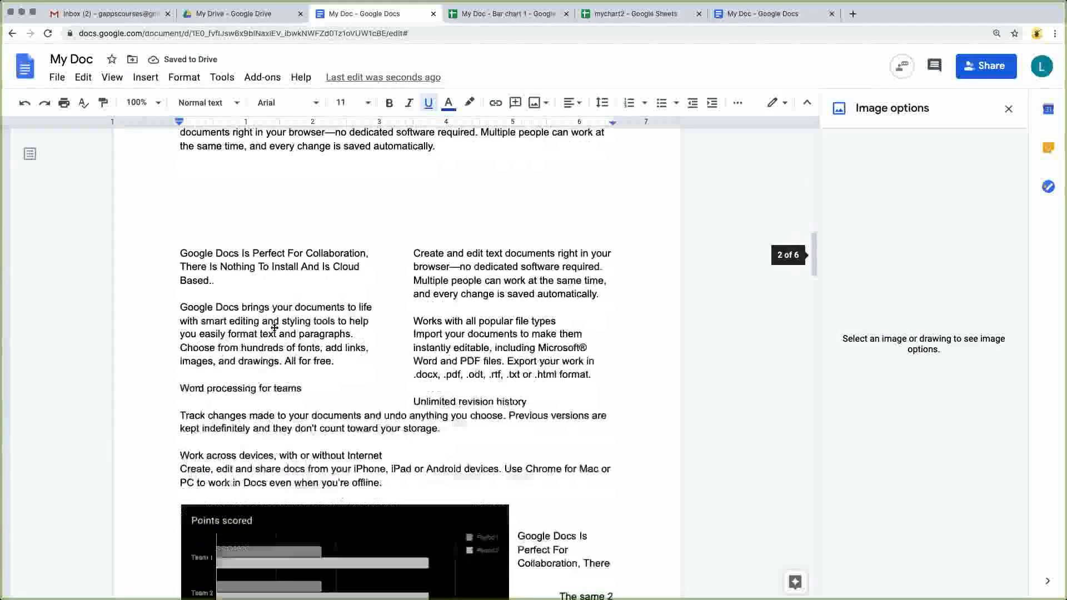
pyautogui.scroll(-20, 274, 328)
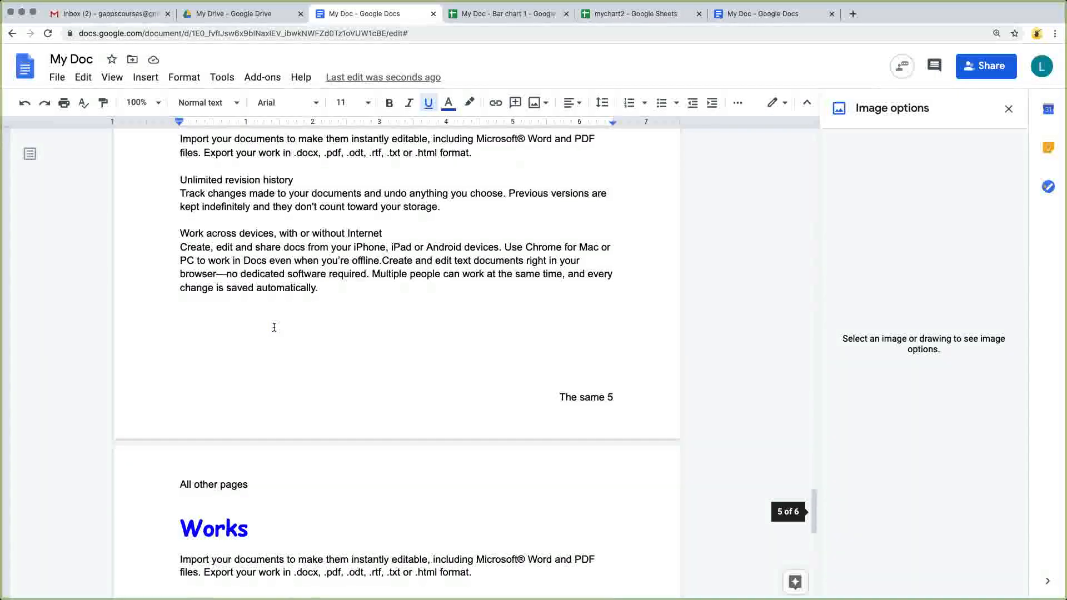
pyautogui.scroll(20, 273, 327)
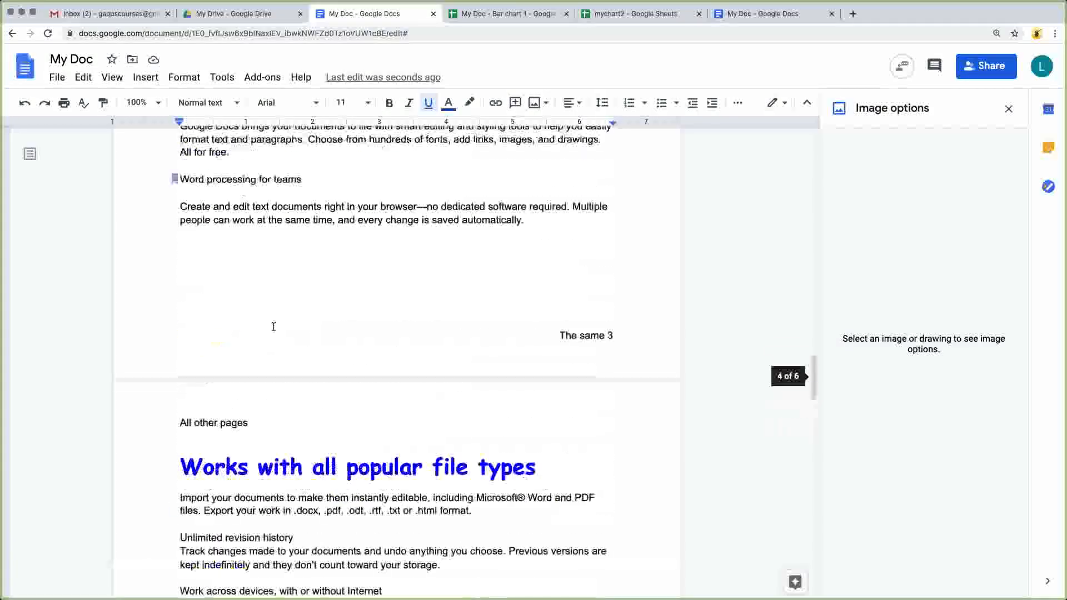
pyautogui.scroll(1, 273, 327)
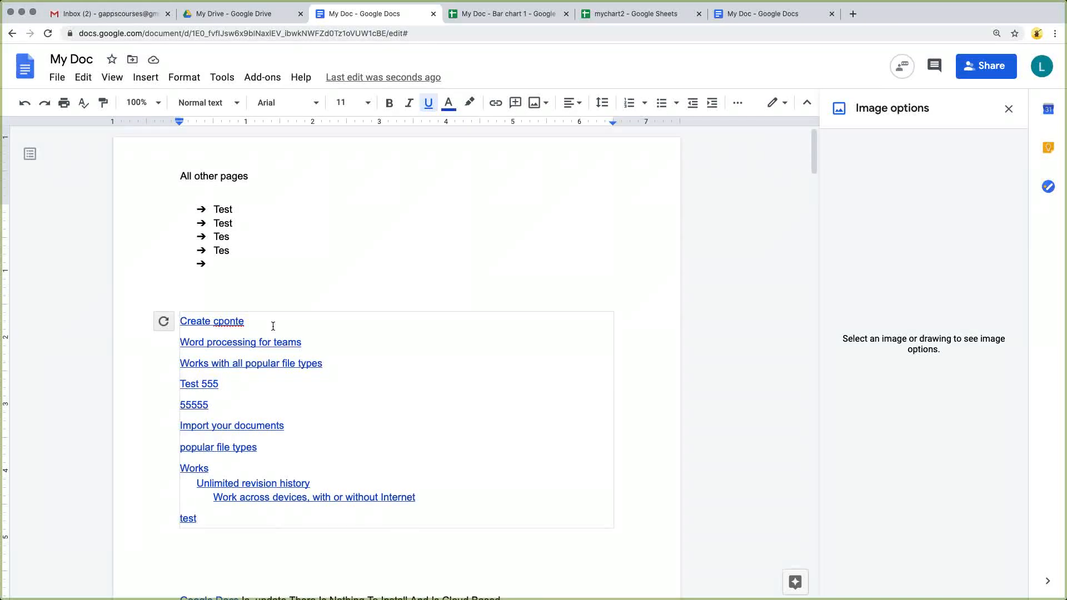
pyautogui.scroll(8, 204, 273)
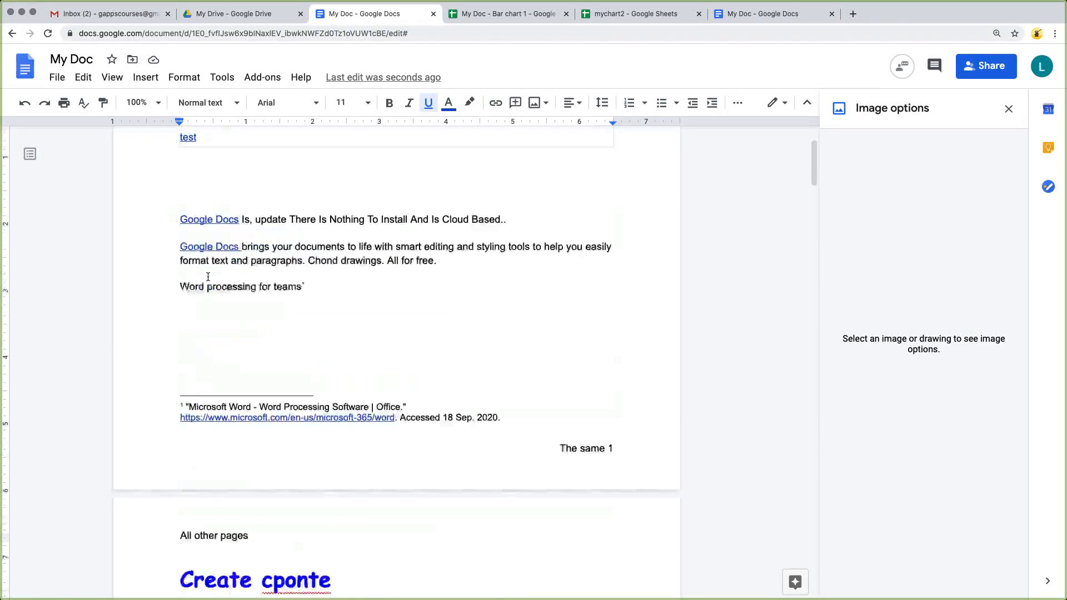
pyautogui.scroll(-1, 188, 311)
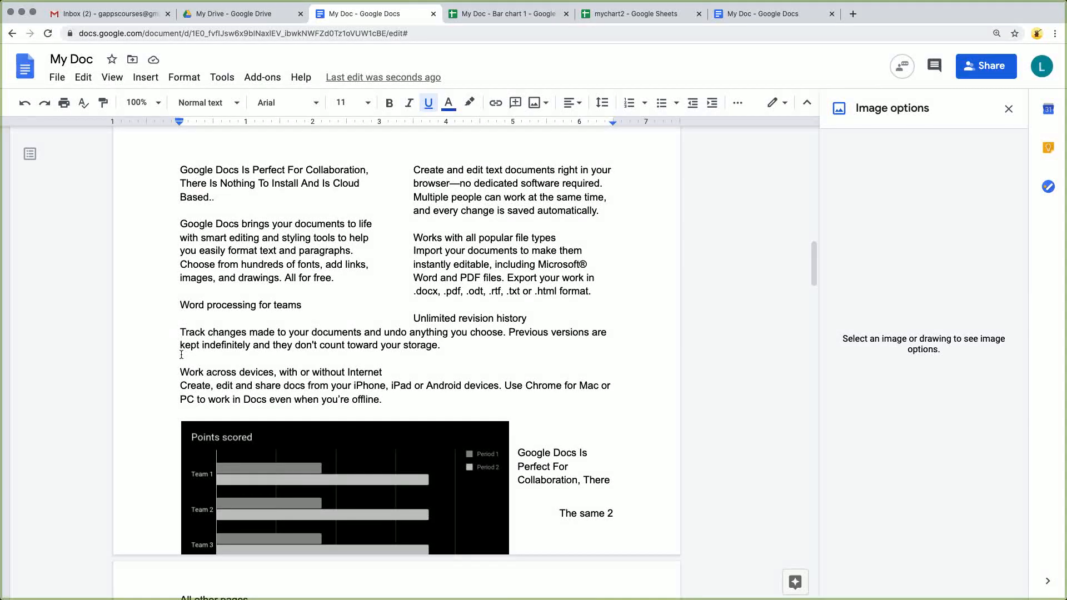
pyautogui.click(146, 77)
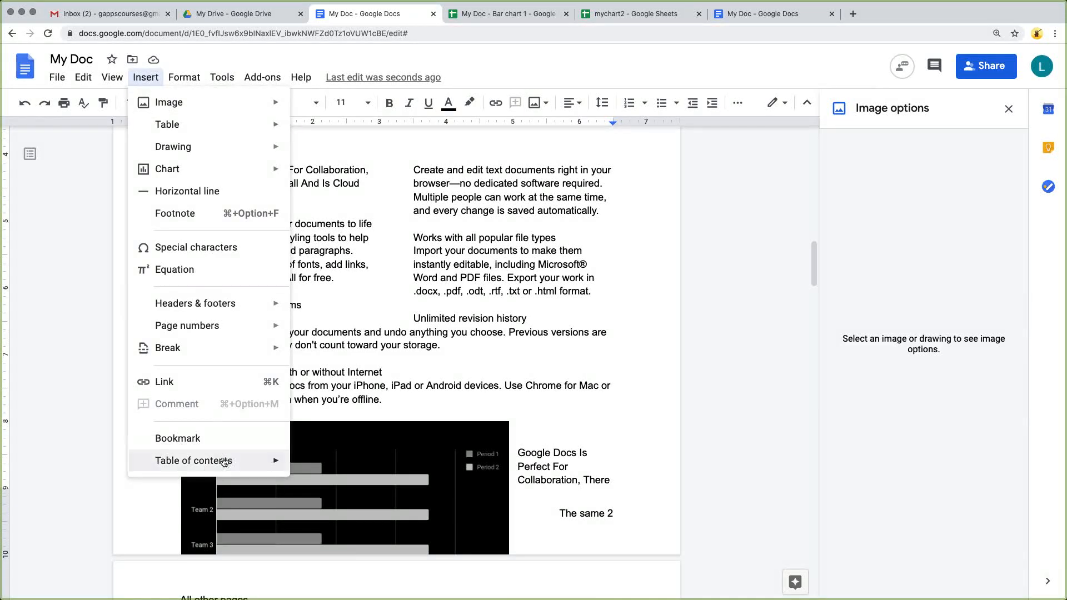
pyautogui.moveTo(224, 461)
pyautogui.click(326, 485)
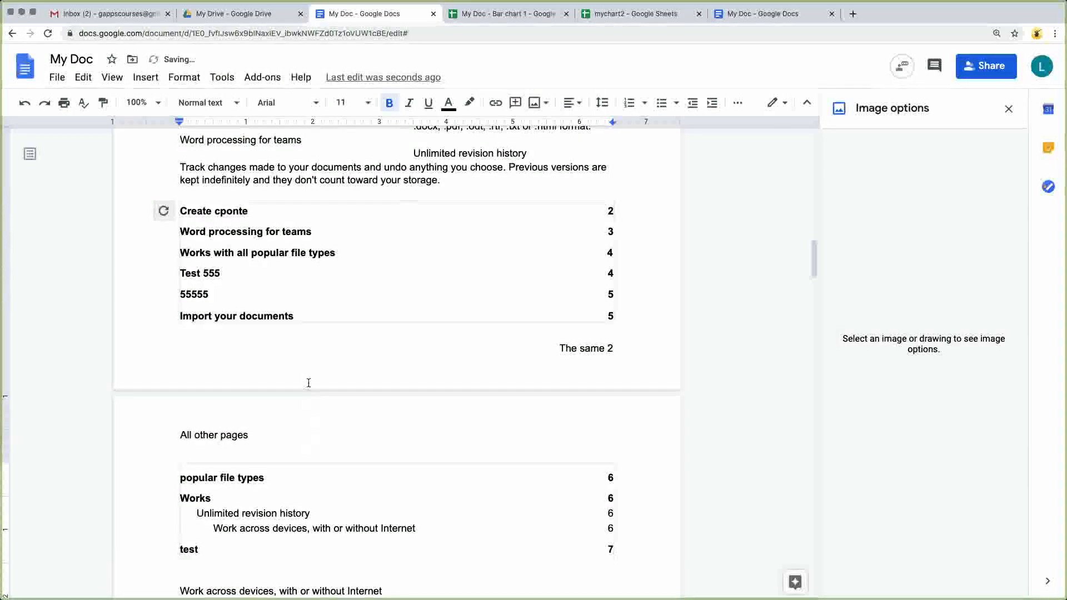
pyautogui.scroll(2, 310, 382)
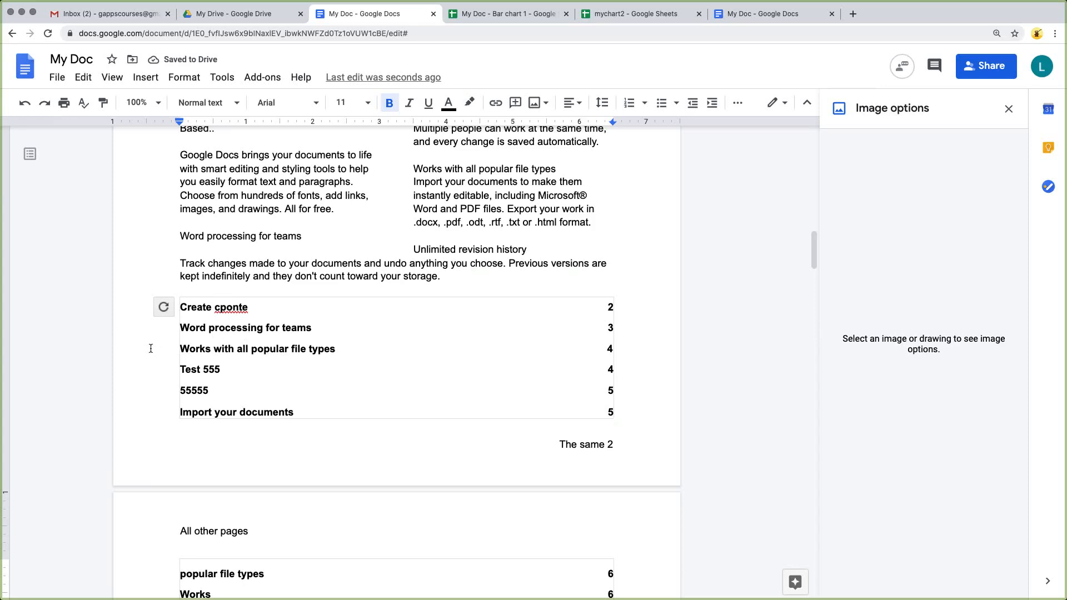
# Step: Undo the insertion of the second table of contents and return to the one on page 1
pyautogui.press('super+z')
pyautogui.scroll(10, 304, 341)
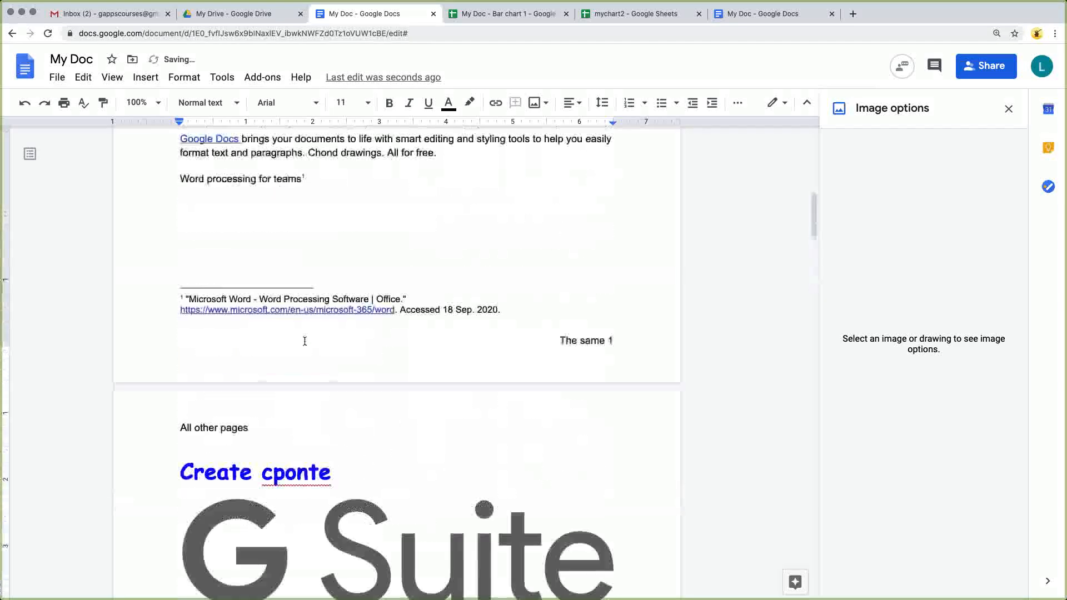
pyautogui.scroll(10, 304, 341)
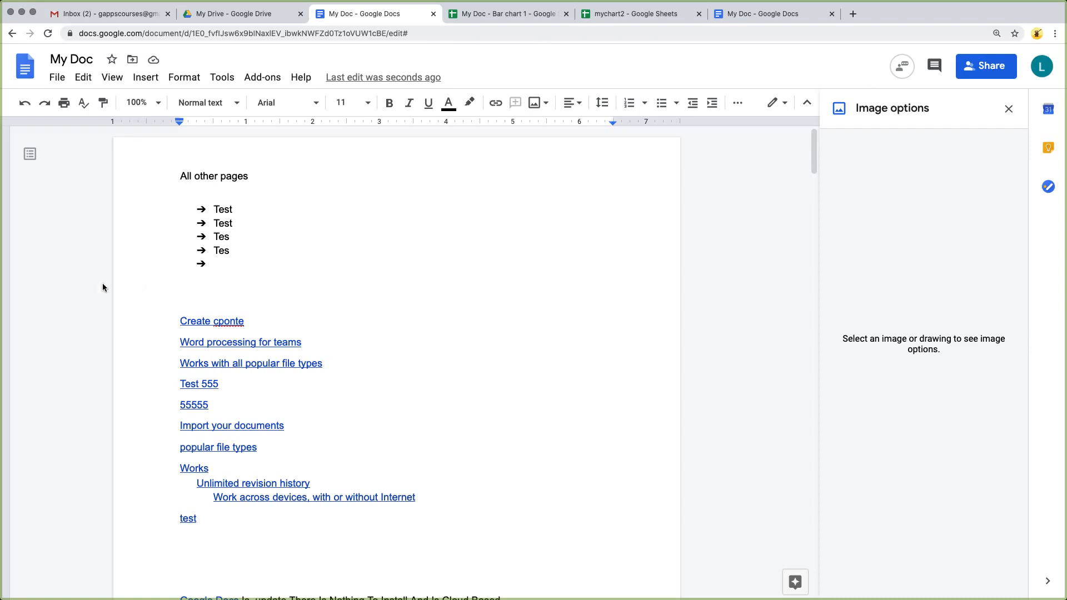
# Step: Show the list of available paragraph styles
pyautogui.click(205, 103)
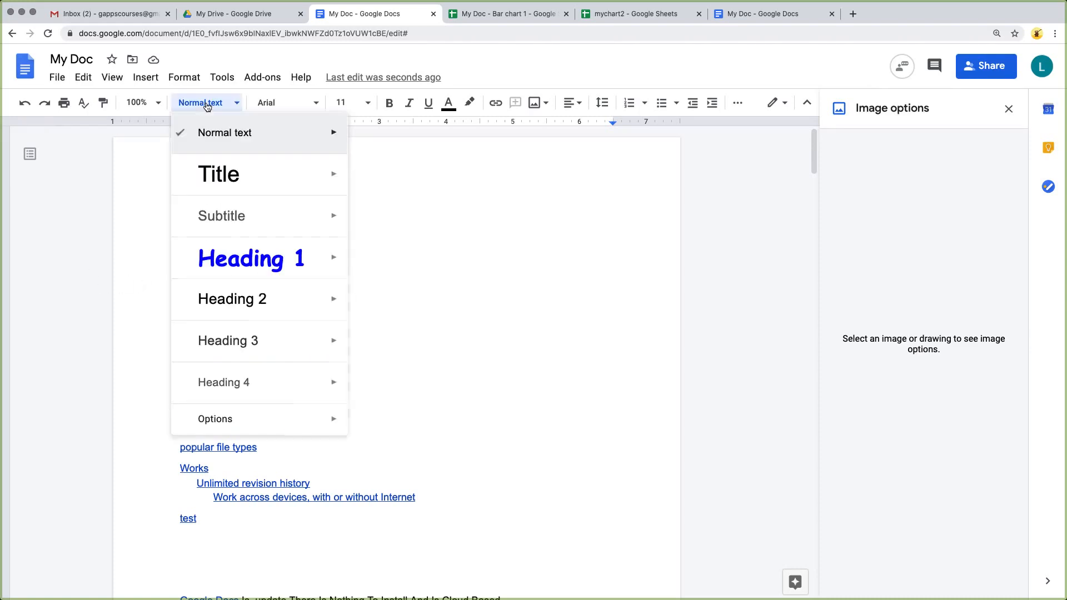